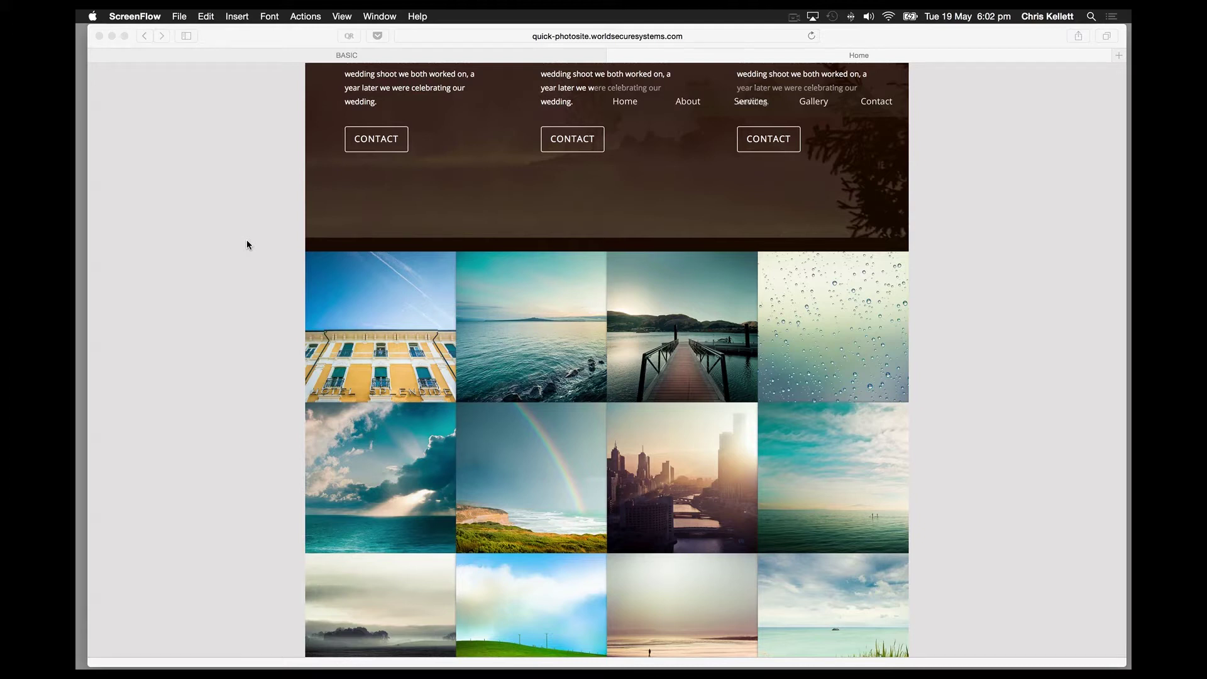
Step: Bring Safari to the front and scroll through the quick-photosite album grid (Beach, Nature, Portraits)
scroll(265, 250, down, 3)
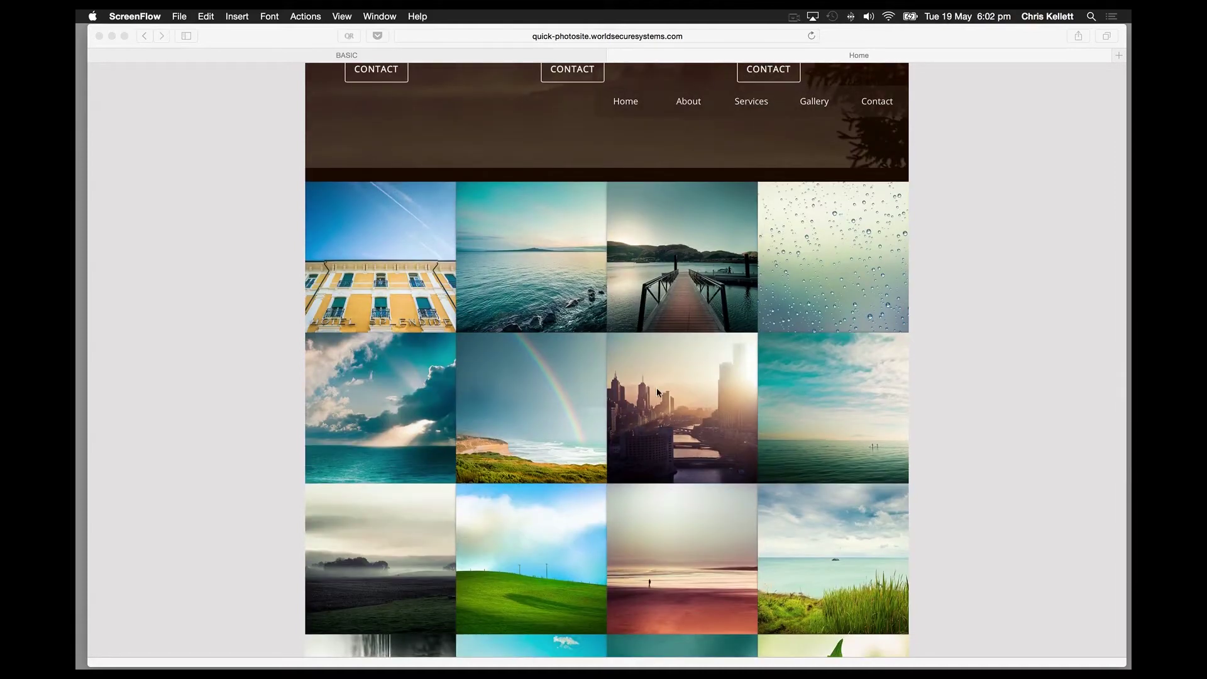
scroll(657, 387, up, 5)
scroll(657, 397, down, 6)
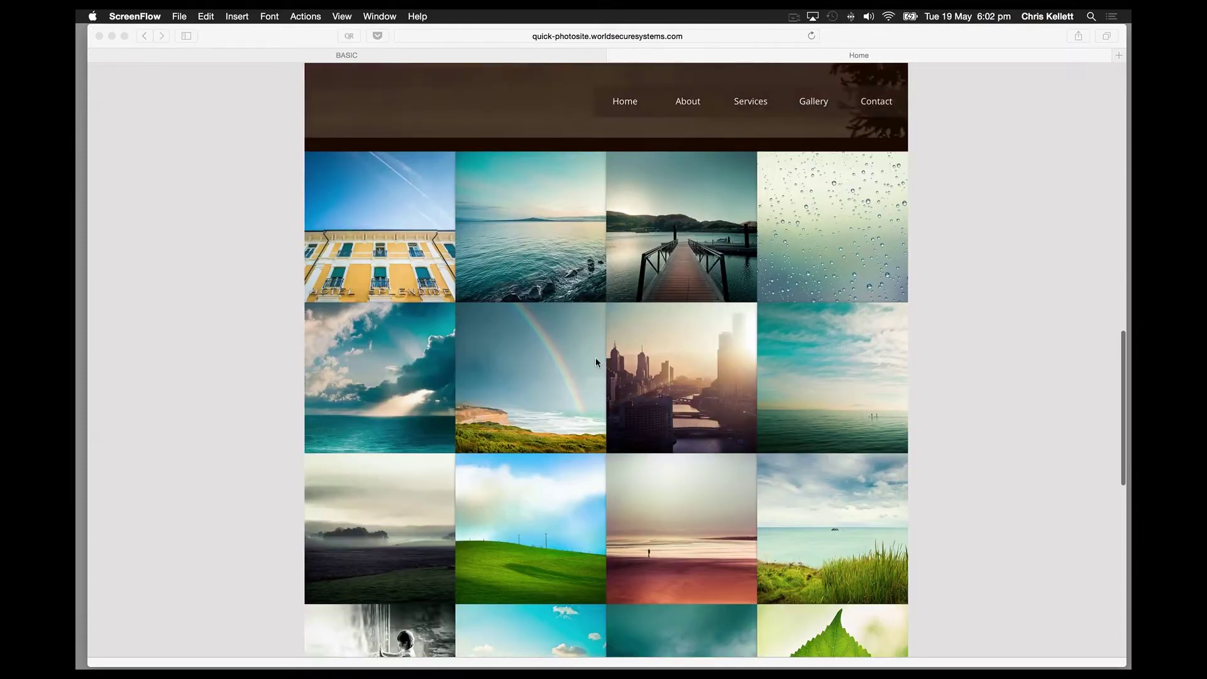
scroll(595, 363, down, 3)
scroll(447, 211, up, 10)
scroll(447, 211, down, 4)
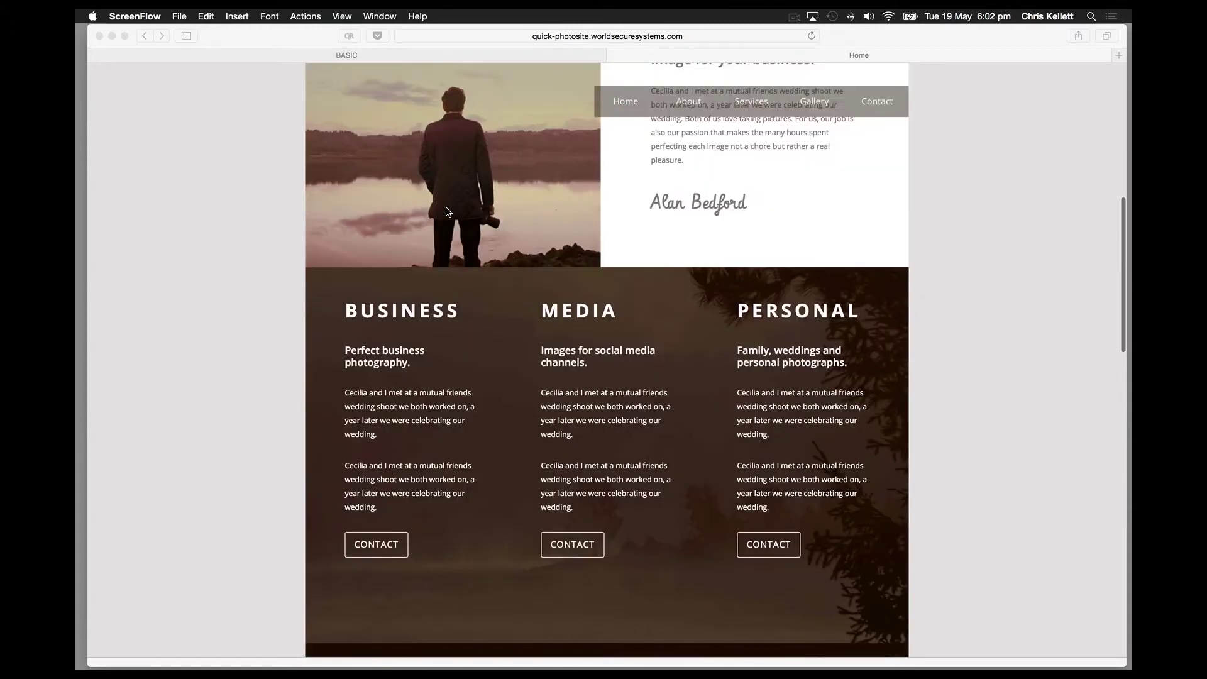
scroll(447, 212, down, 8)
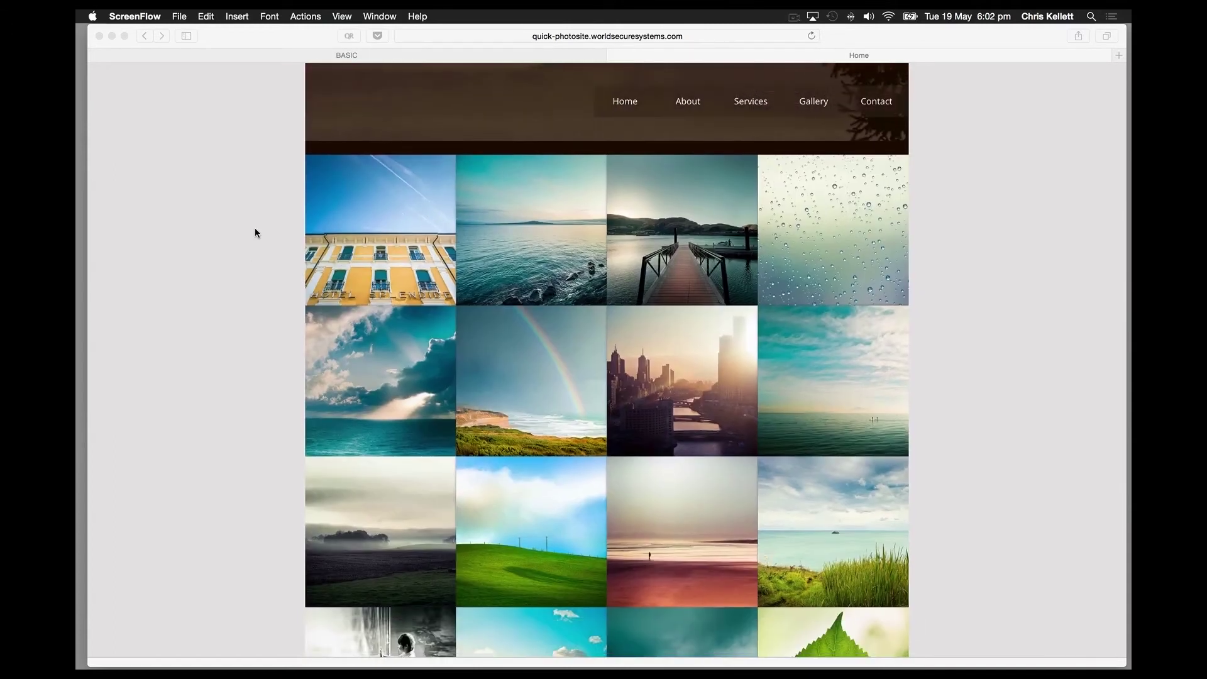
scroll(254, 232, down, 3)
click(289, 231)
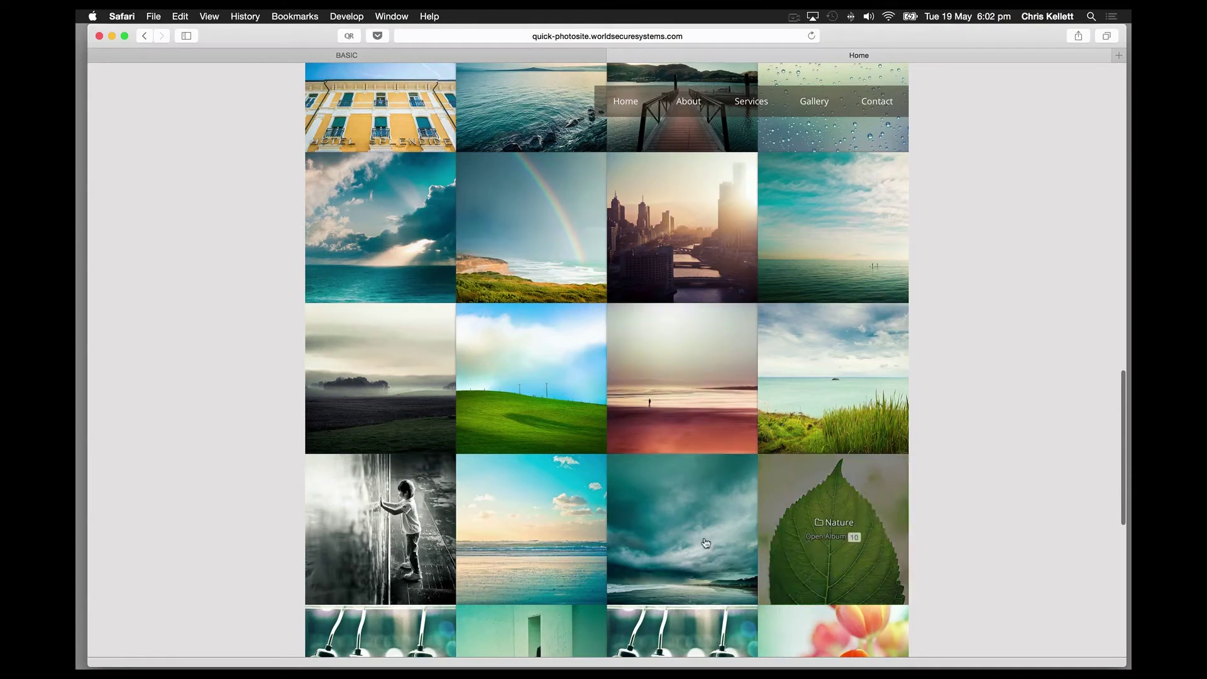
scroll(497, 545, down, 2)
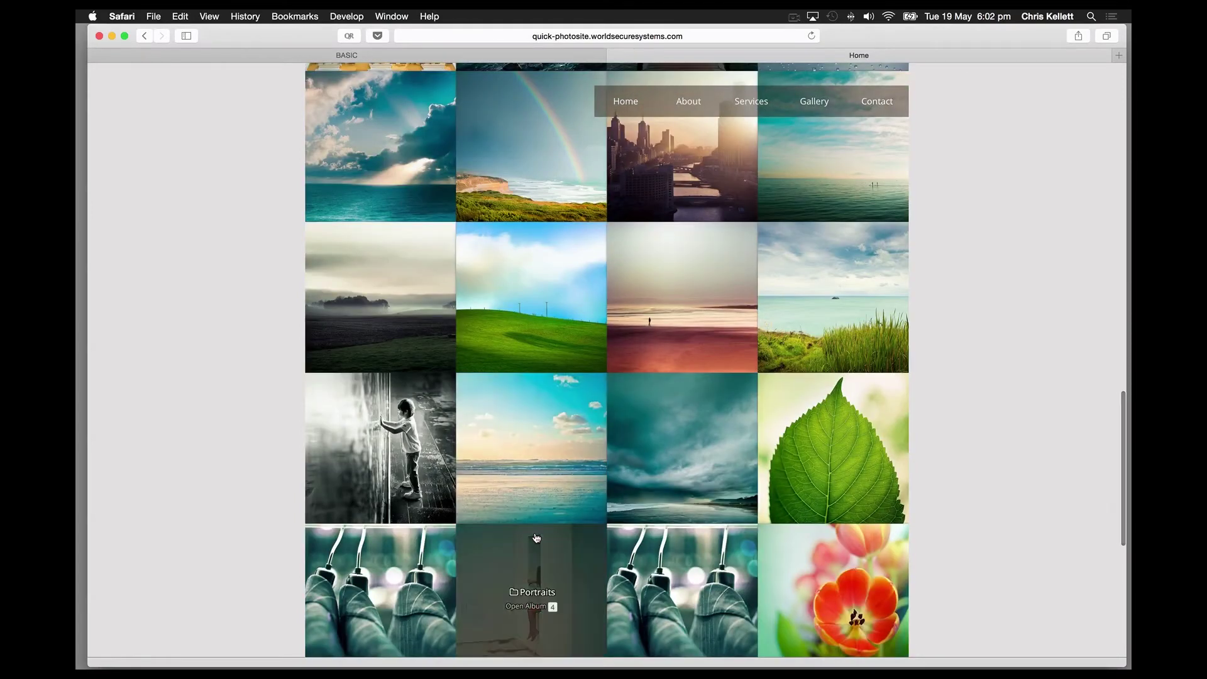
click(525, 473)
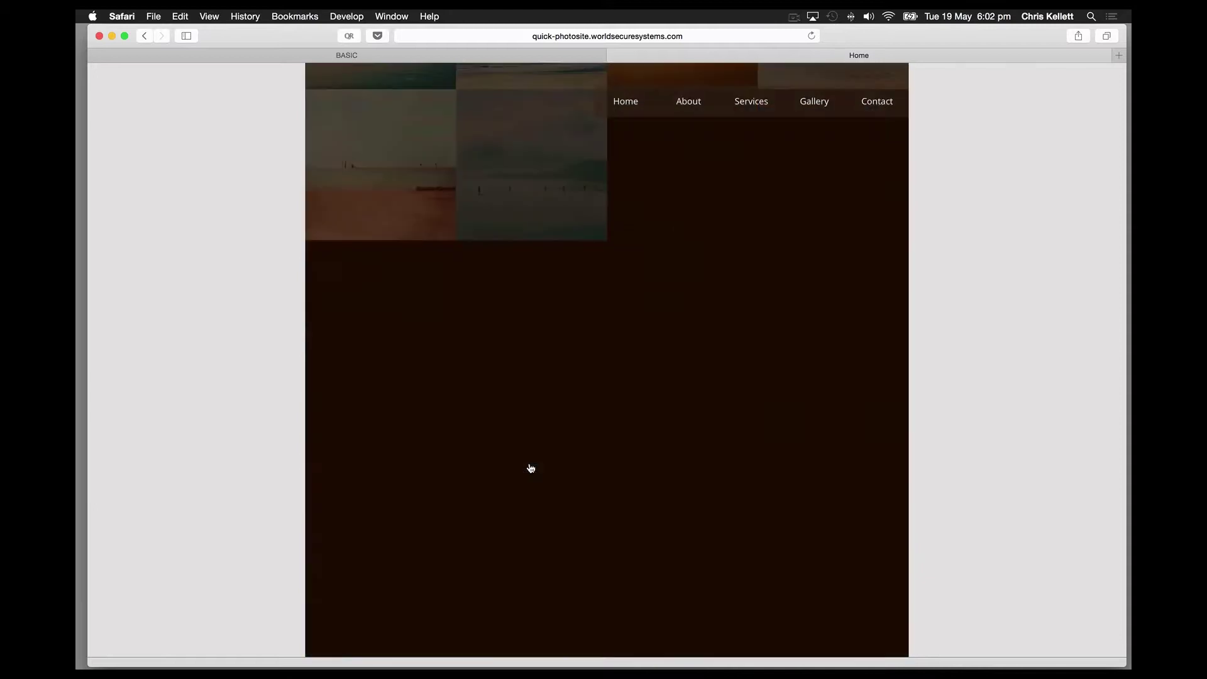
scroll(440, 270, up, 3)
scroll(448, 257, up, 3)
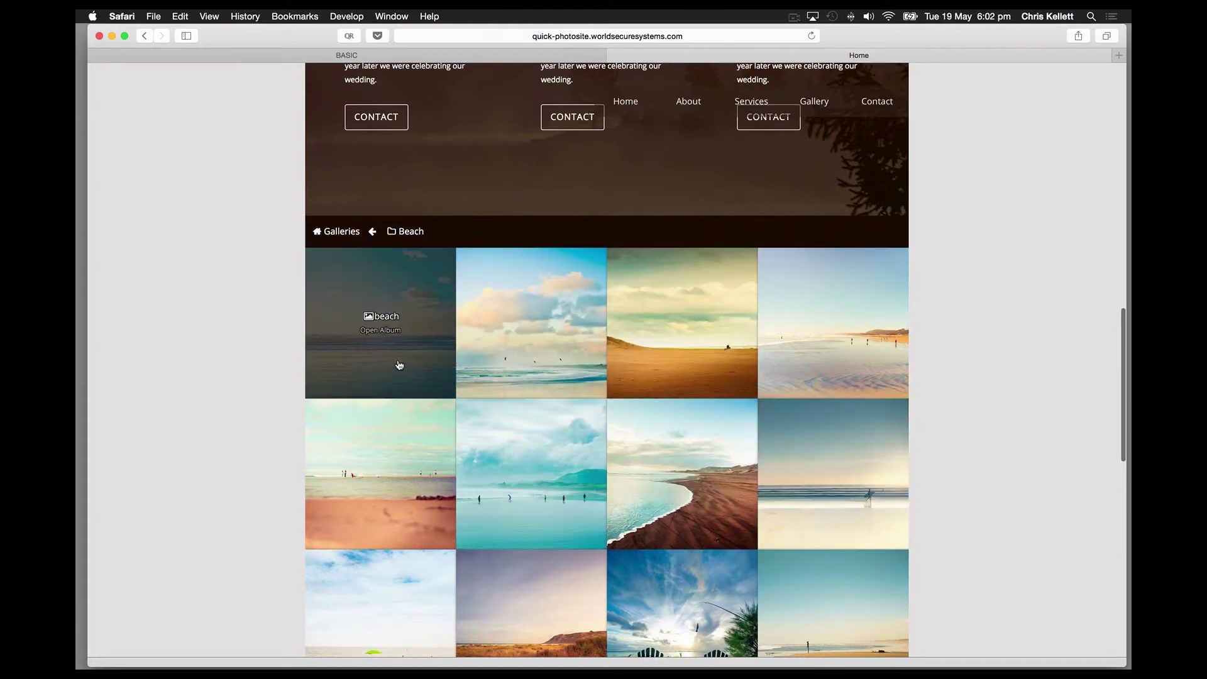
click(368, 360)
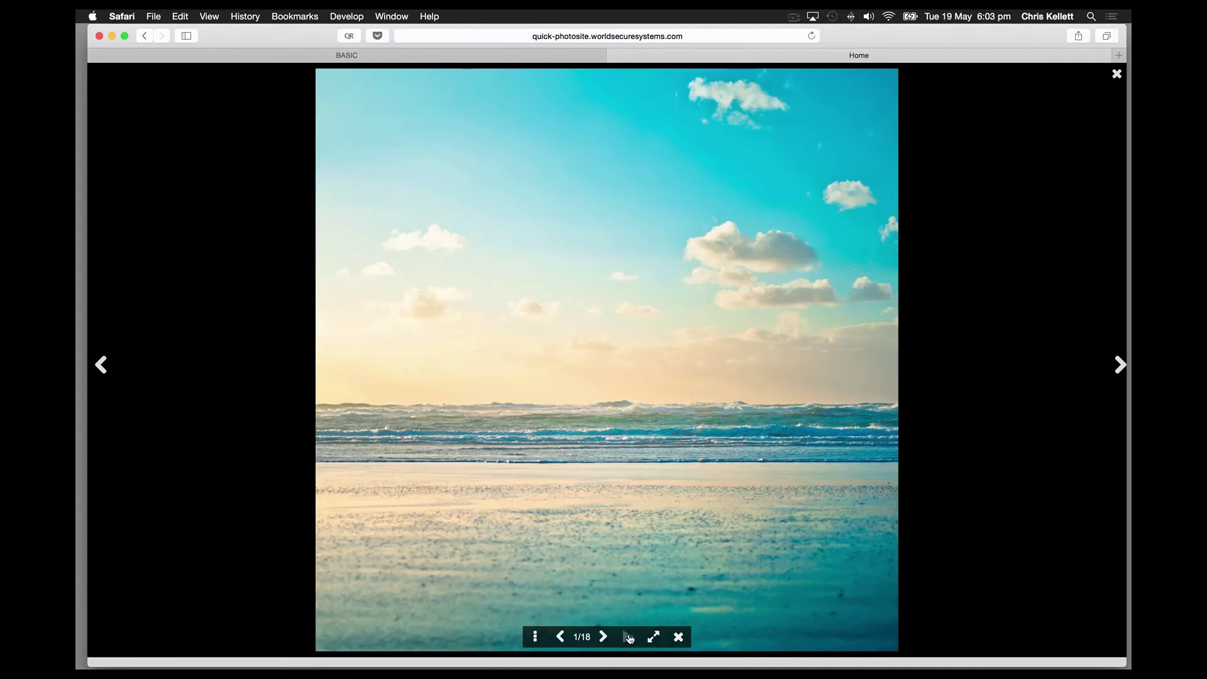
click(1116, 73)
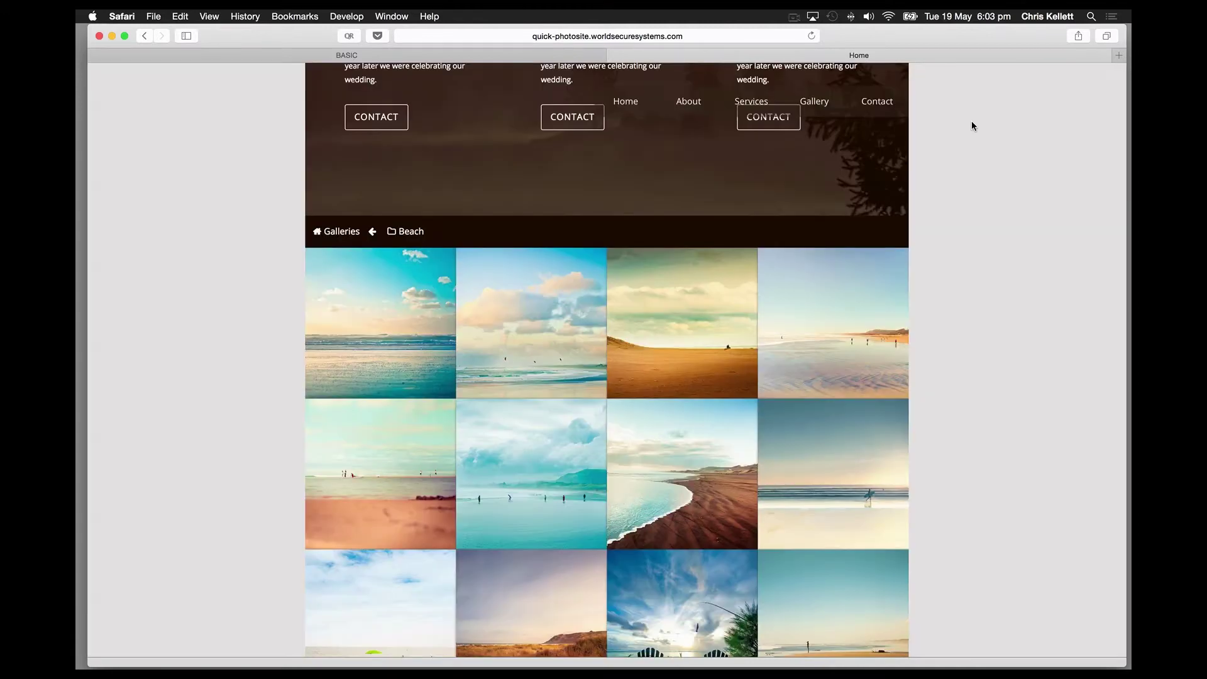
scroll(859, 181, up, 3)
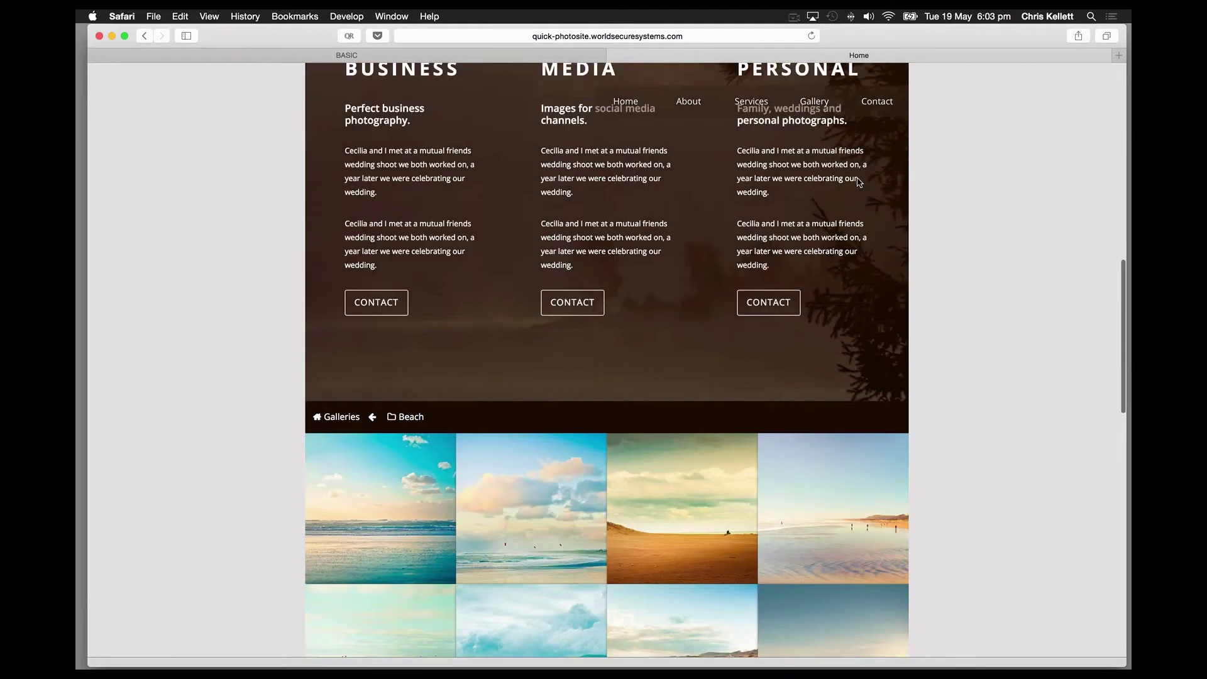
scroll(859, 182, up, 1)
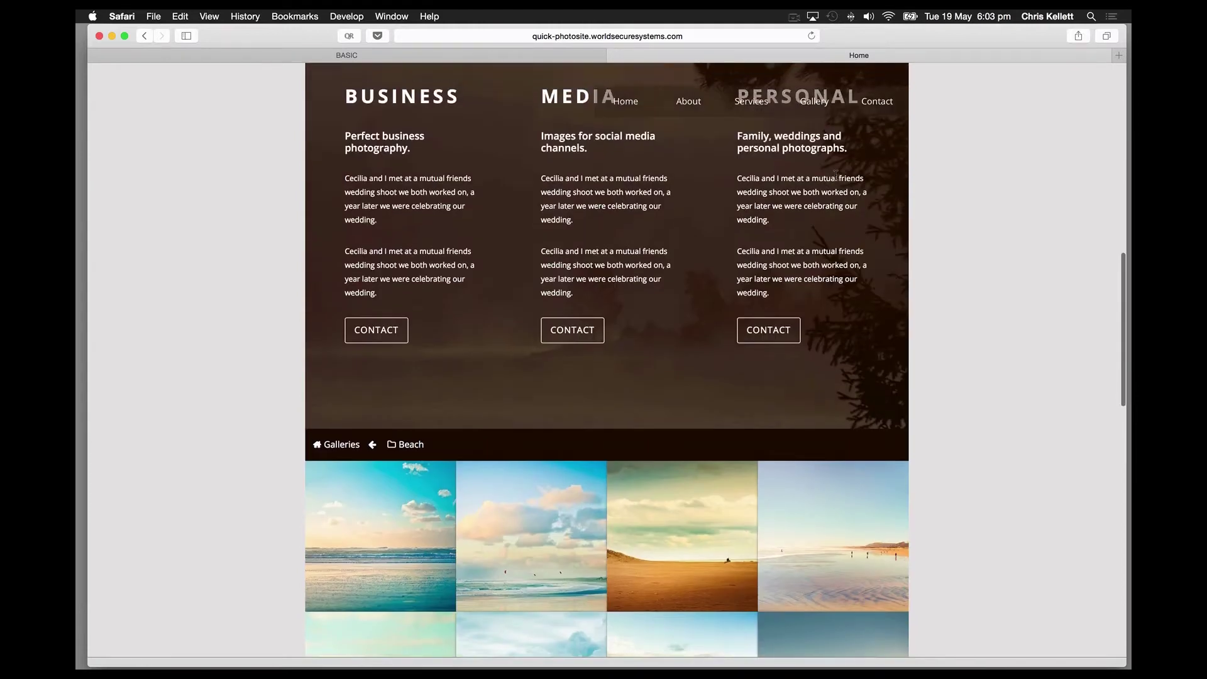
click(337, 447)
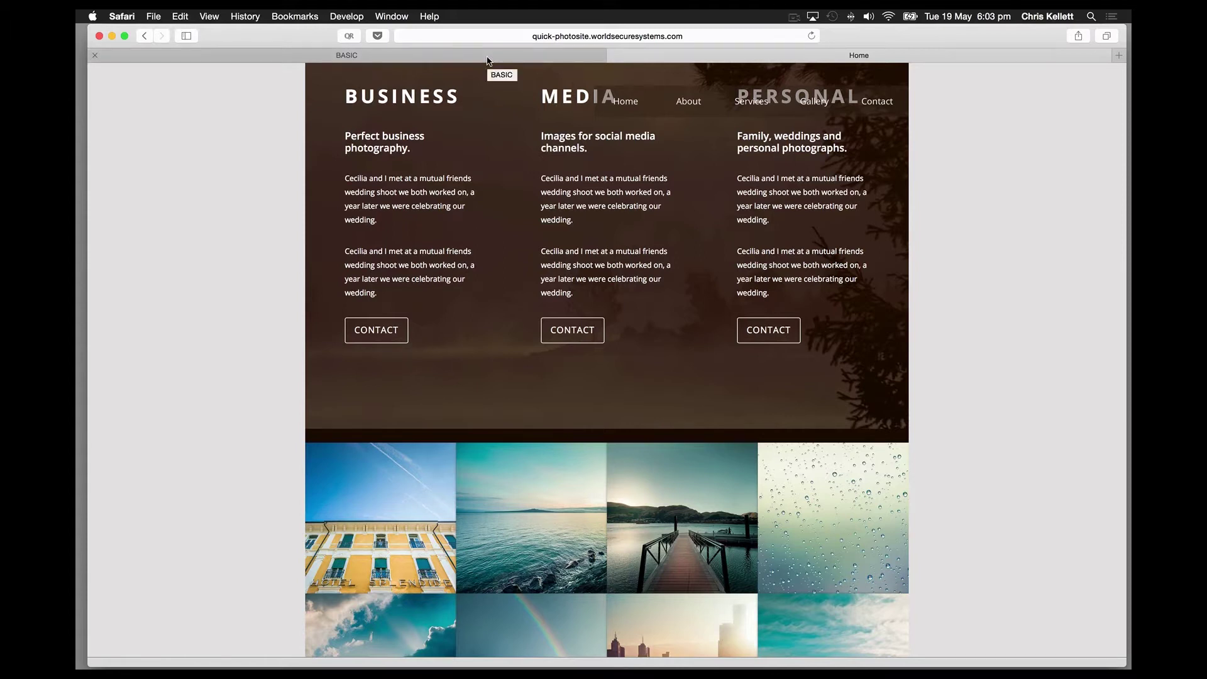
Step: Switch to the LR Deck demo site and scroll down its basic gallery
click(488, 60)
scroll(903, 284, down, 2)
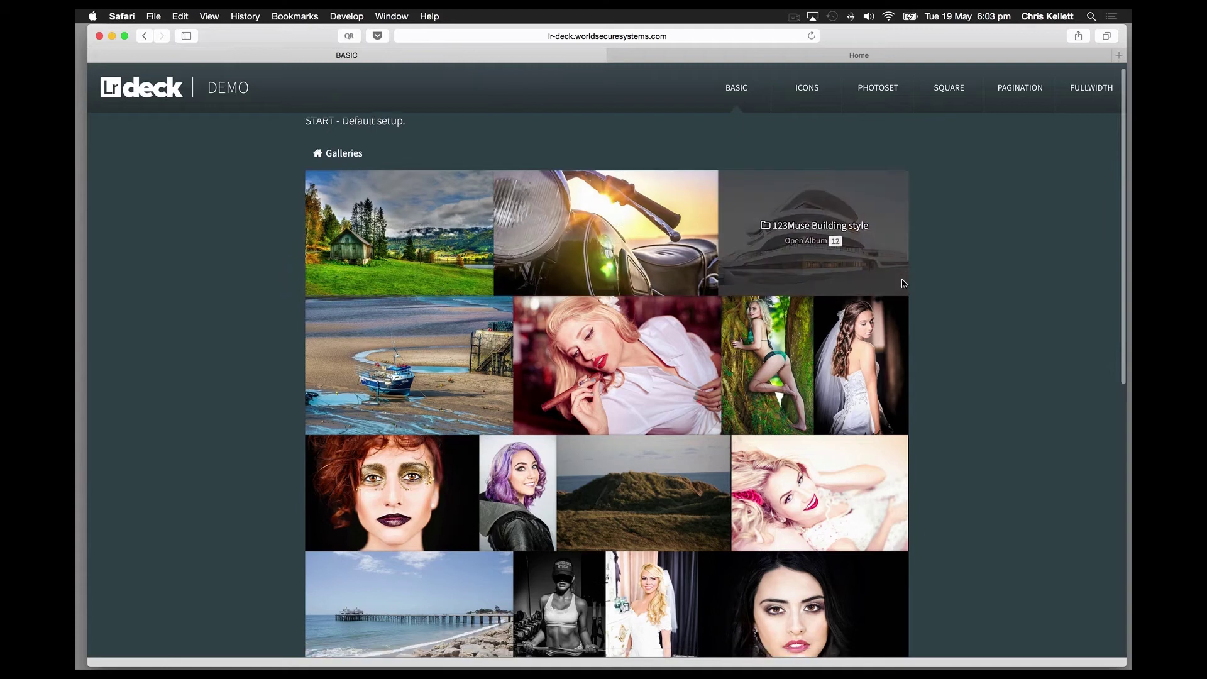
scroll(903, 283, down, 2)
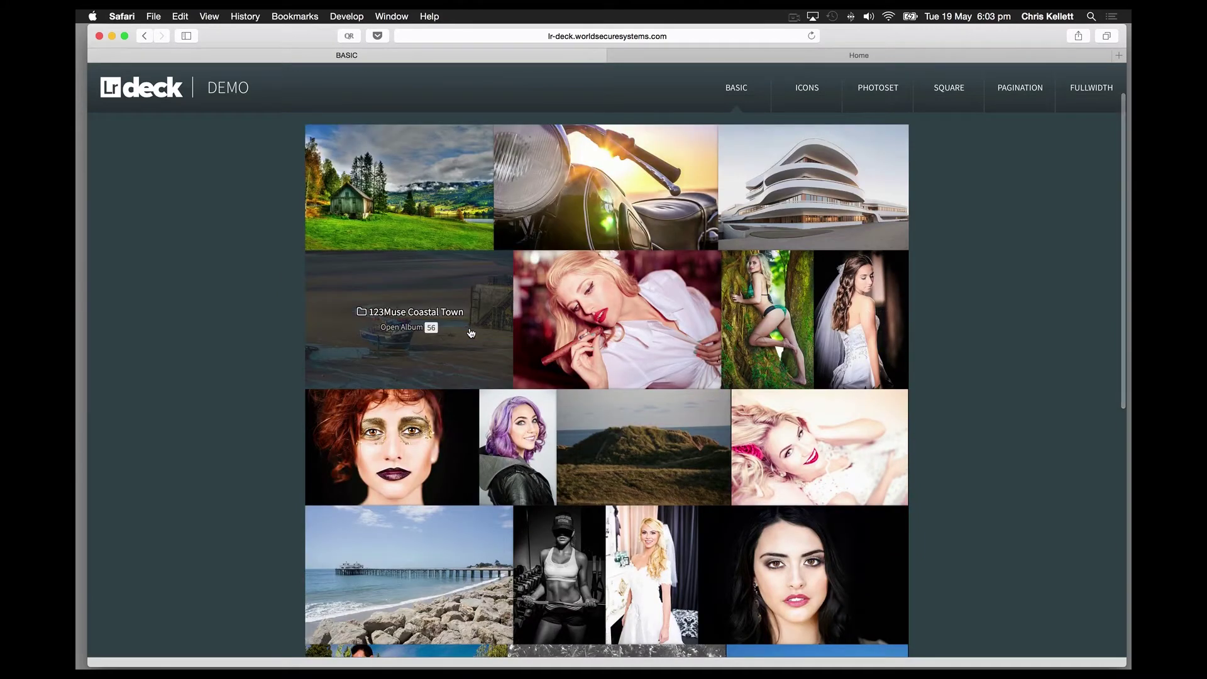
scroll(470, 333, down, 1)
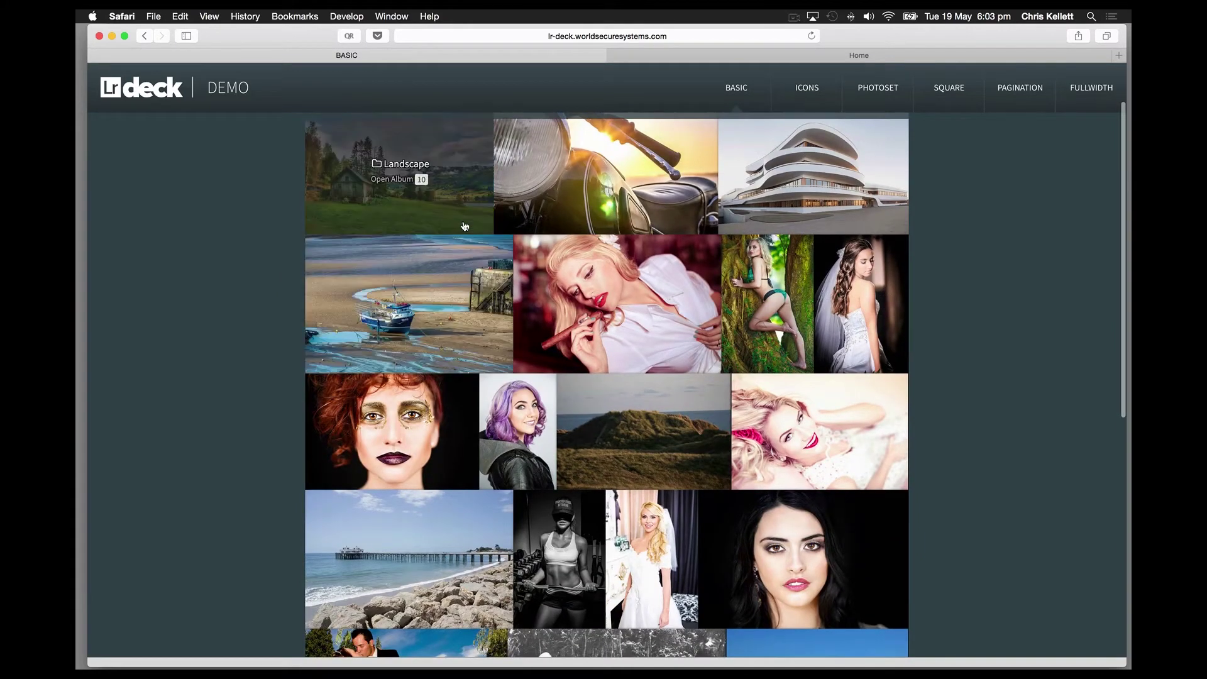
scroll(635, 402, down, 5)
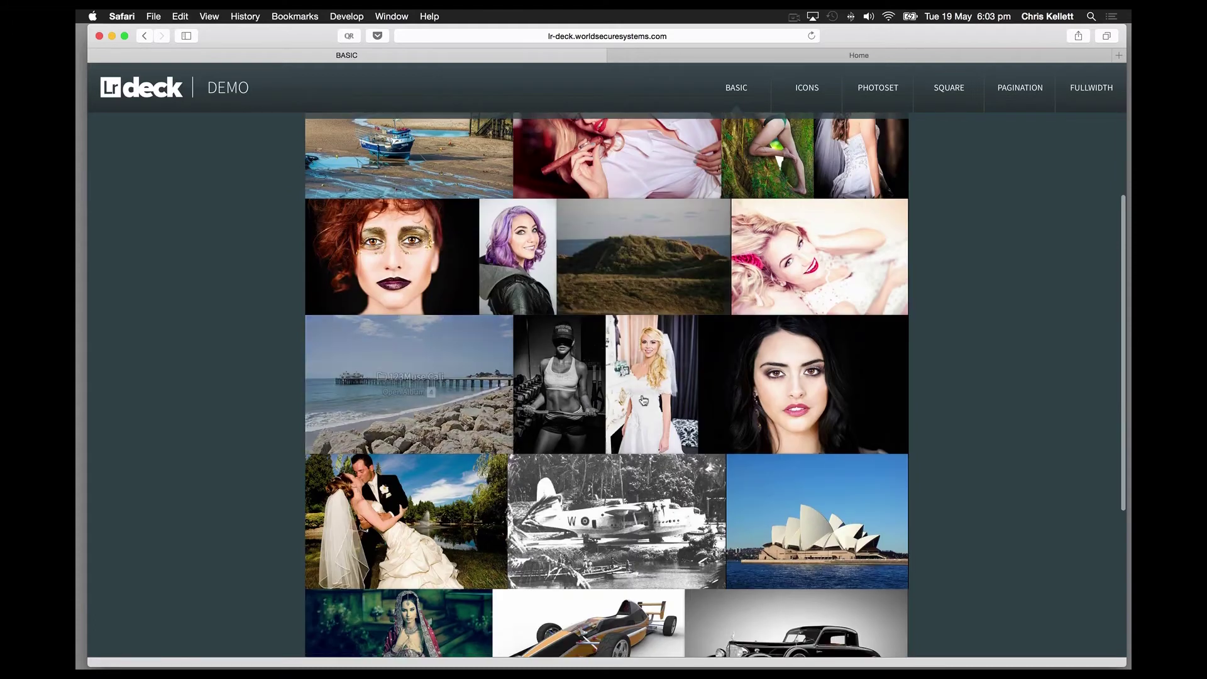
Step: On the Icons example, open the RAW Paks album and preview a motorbike photo, then go to Photoset
click(808, 99)
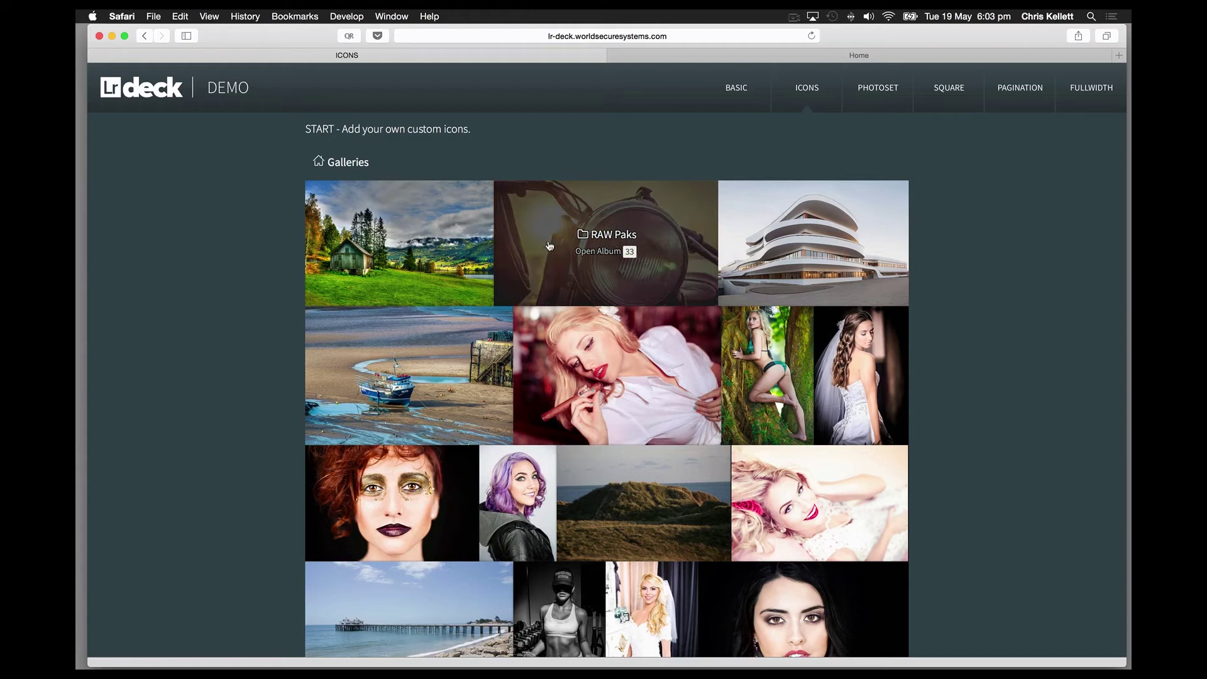
click(549, 246)
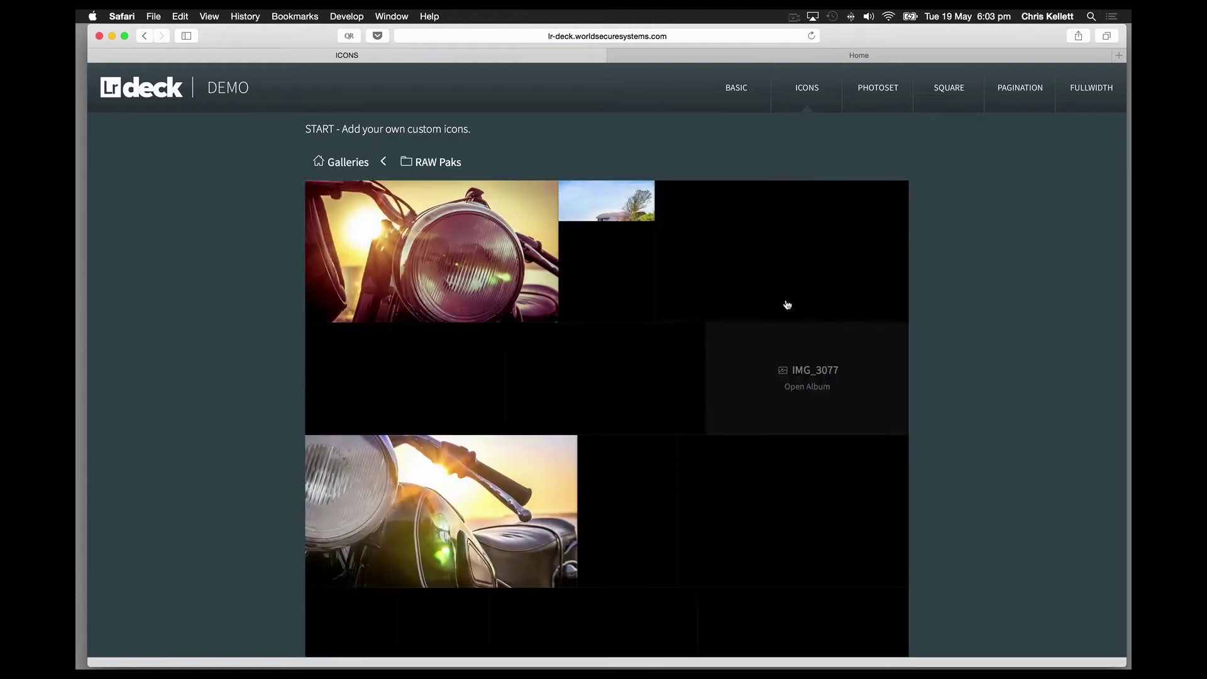
click(721, 323)
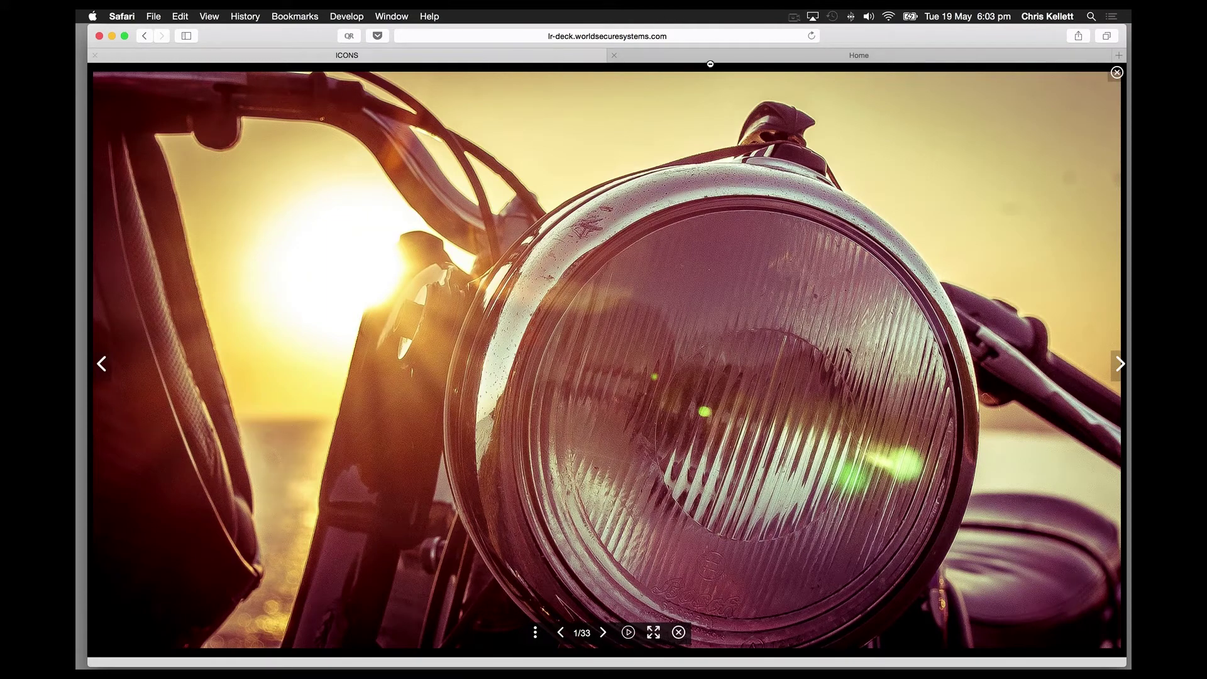
click(1116, 73)
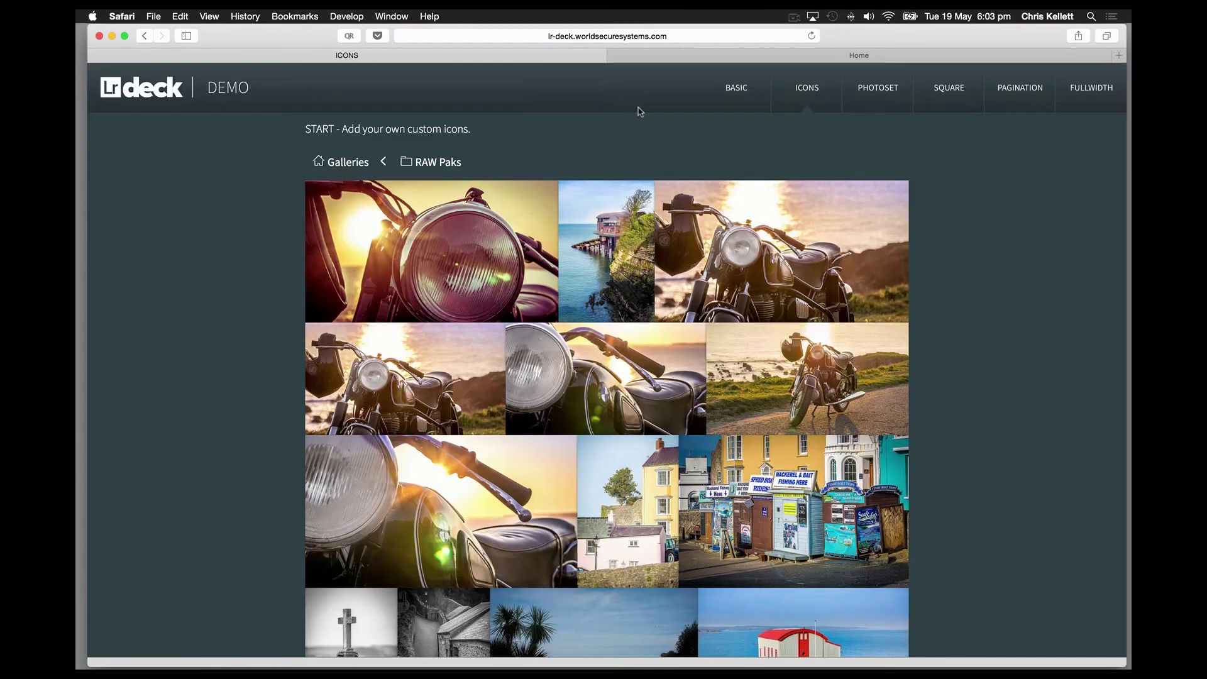
click(879, 91)
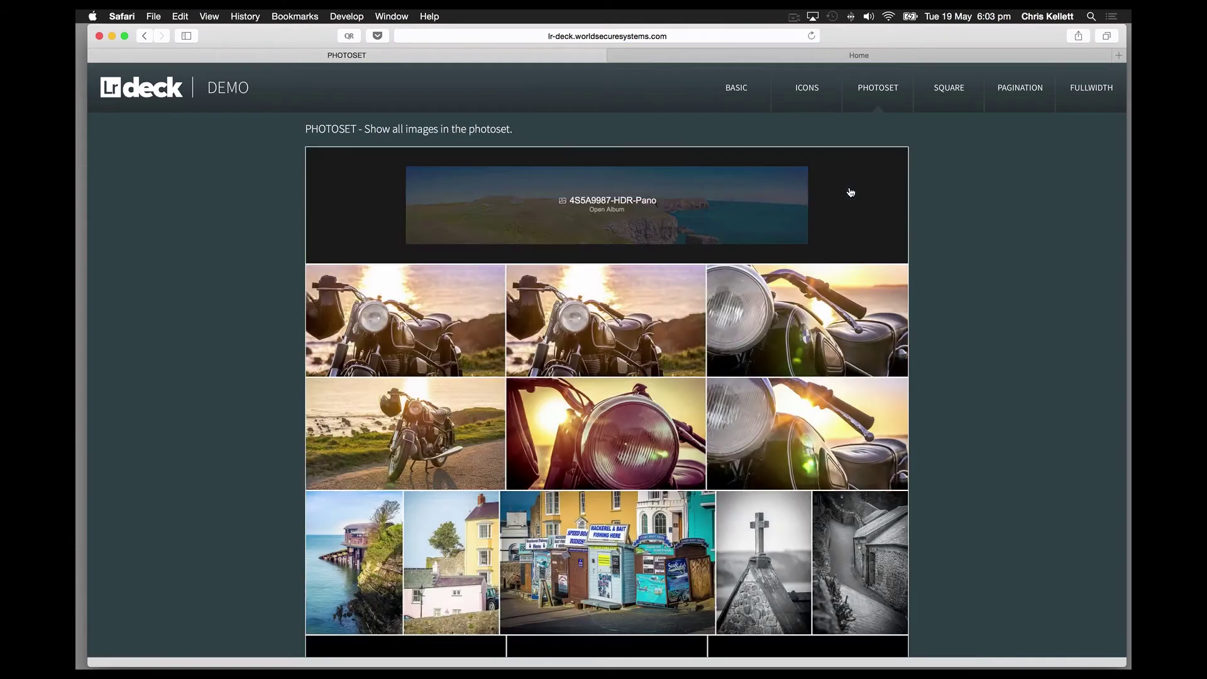
Step: Browse the Square, Pagination and Fullwidth demo pages, then return to the quick-photosite Home tab
scroll(767, 284, down, 2)
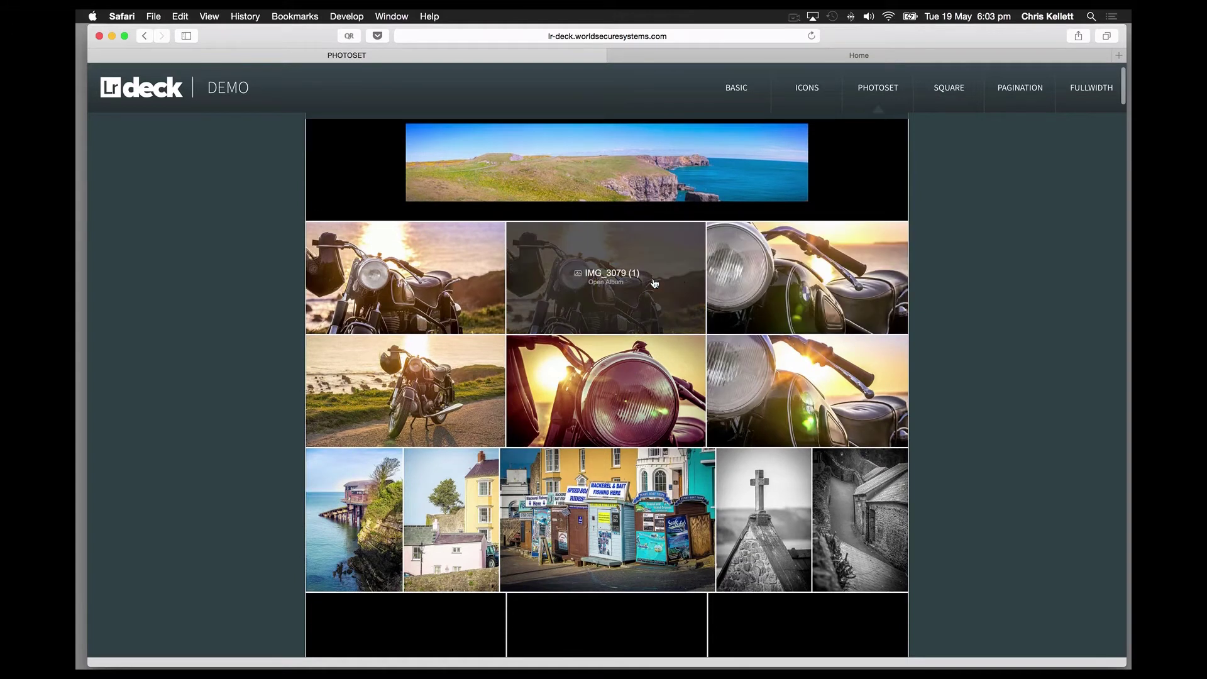
click(953, 101)
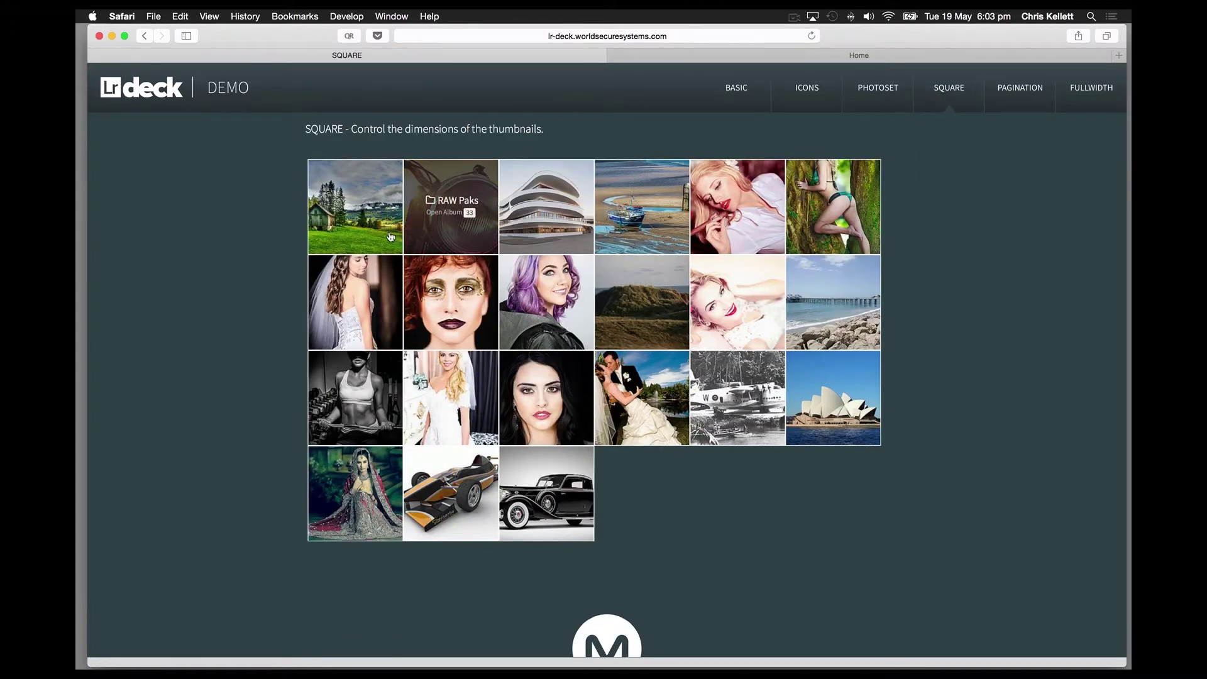
click(1008, 98)
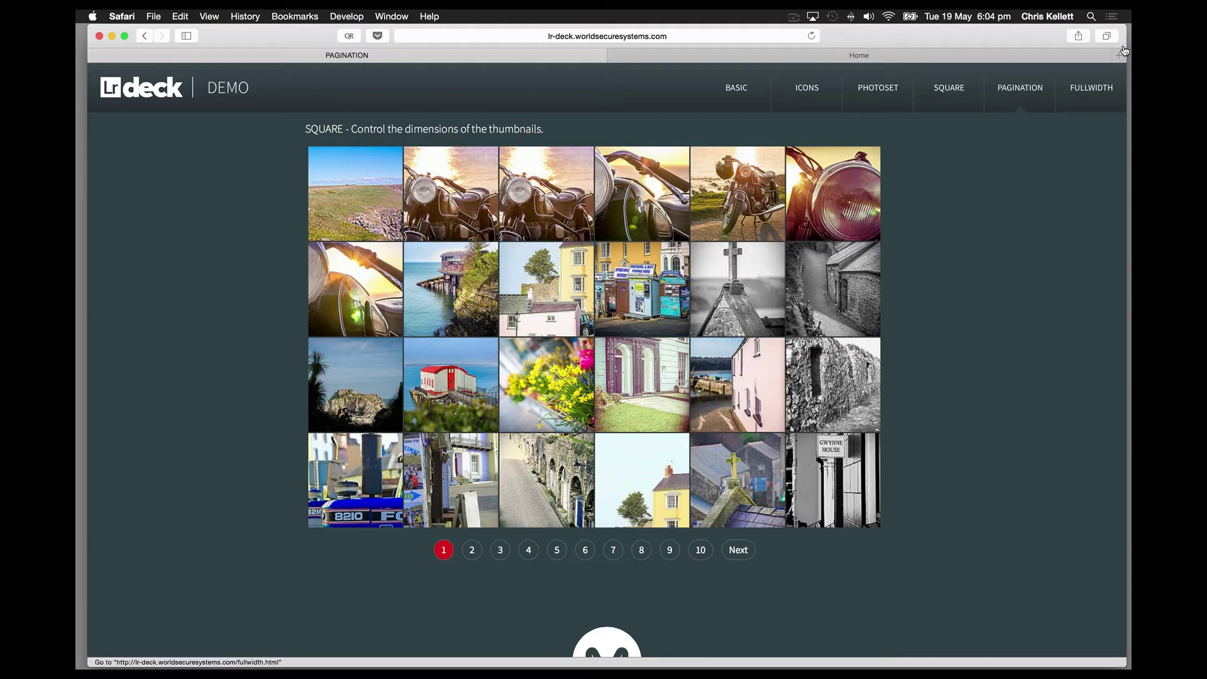
click(1092, 87)
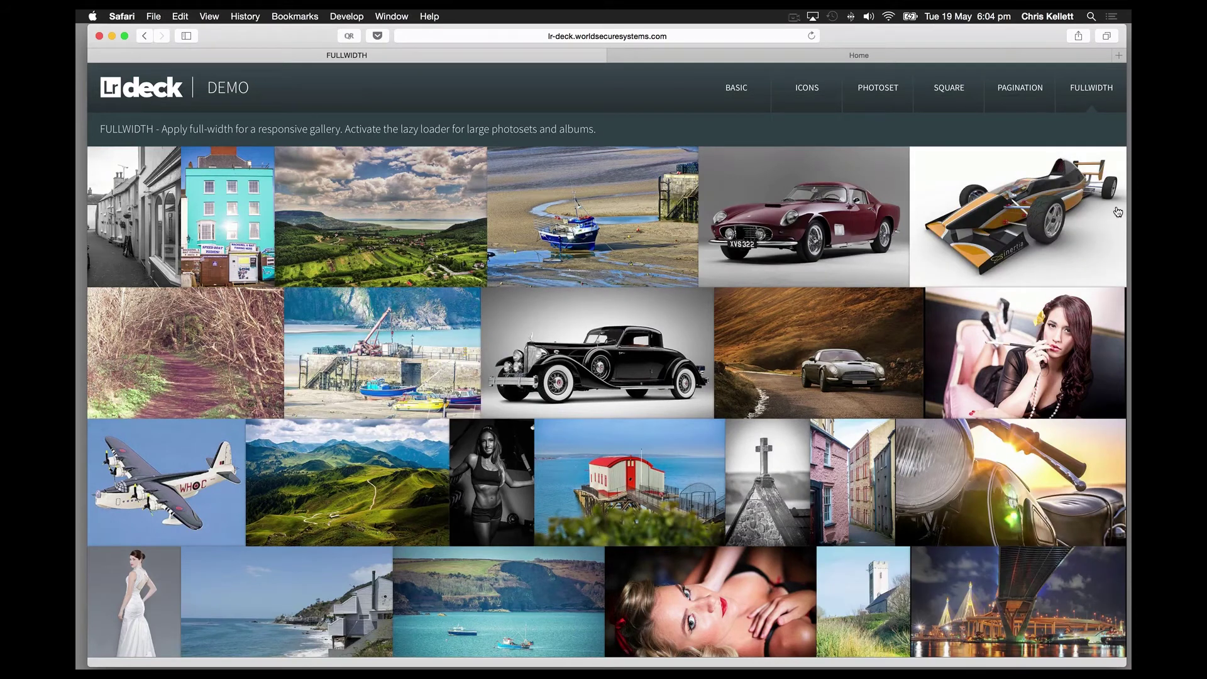
mouse_move(1124, 204)
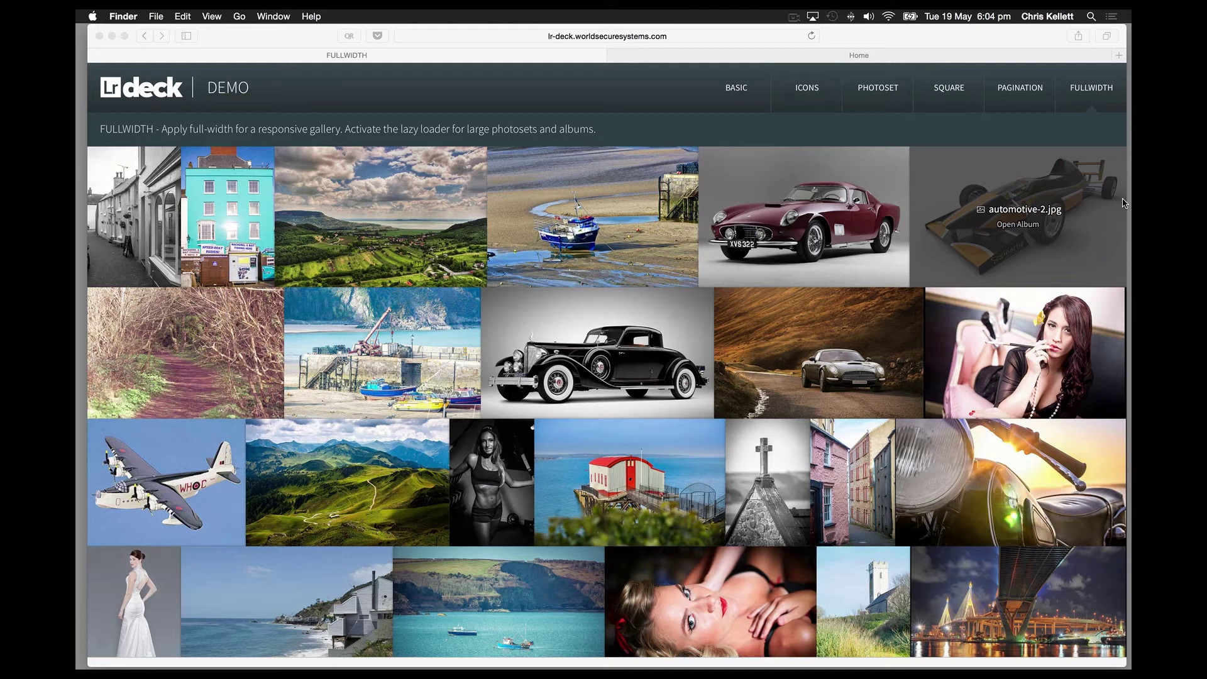
click(667, 58)
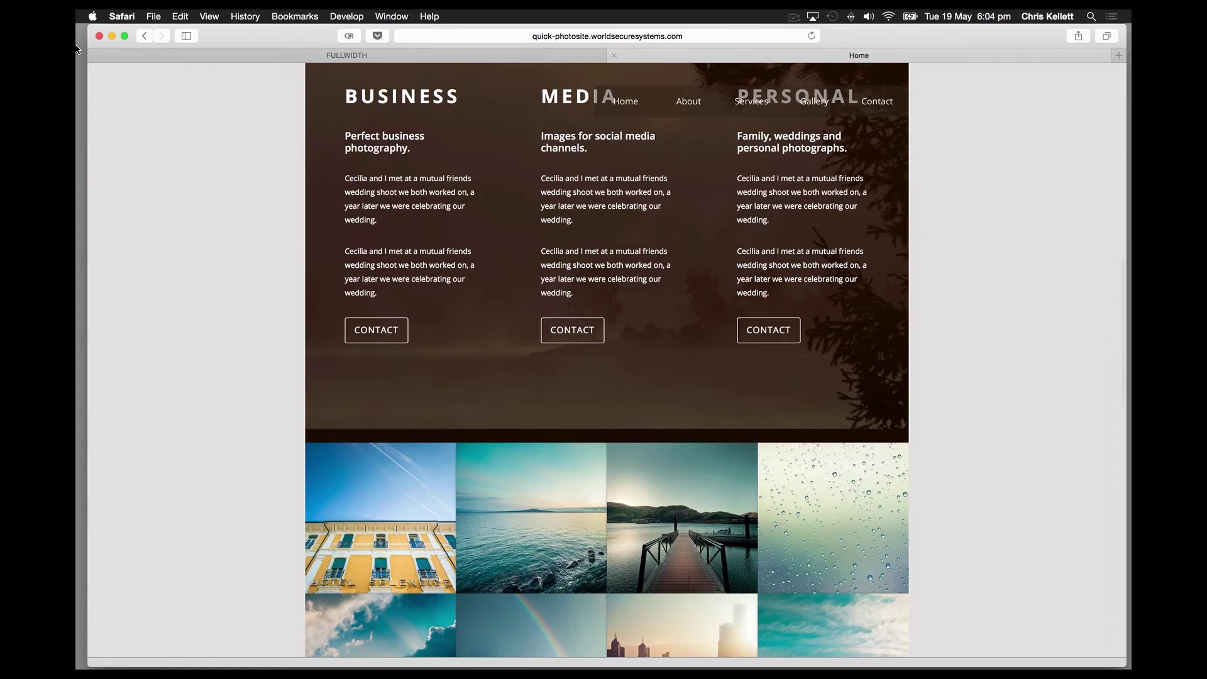
Step: Close Safari, return to the Muse design and select the Lr Deck gallery widget
click(100, 37)
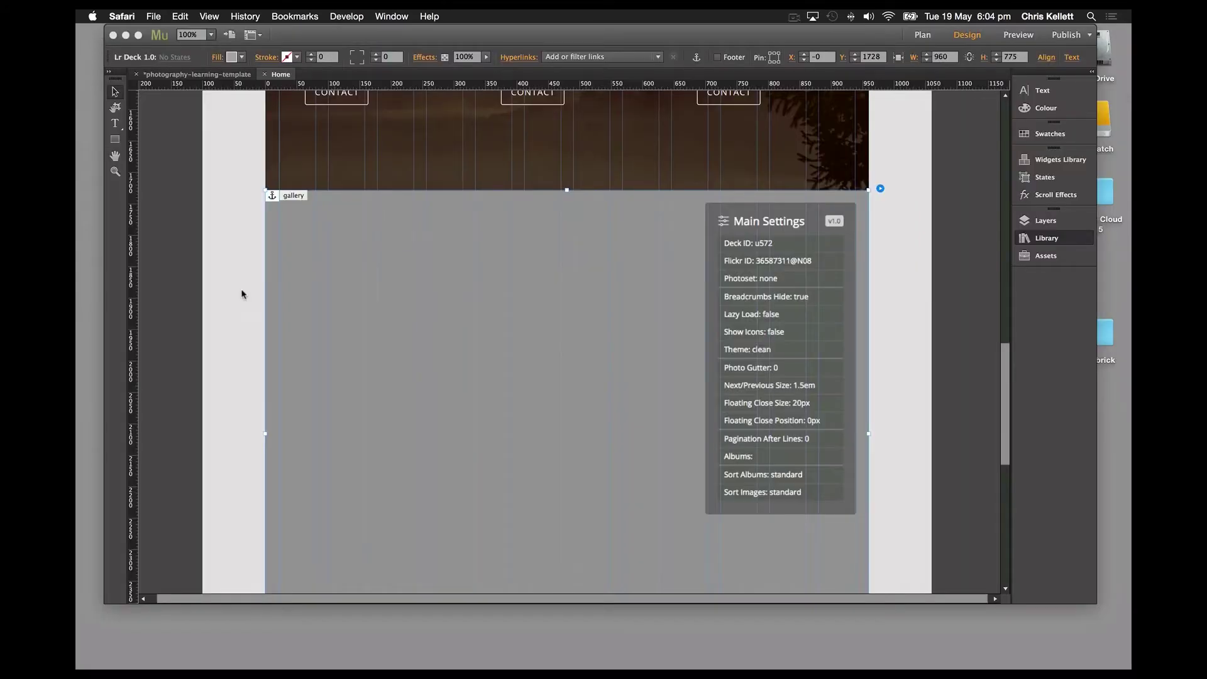
click(208, 234)
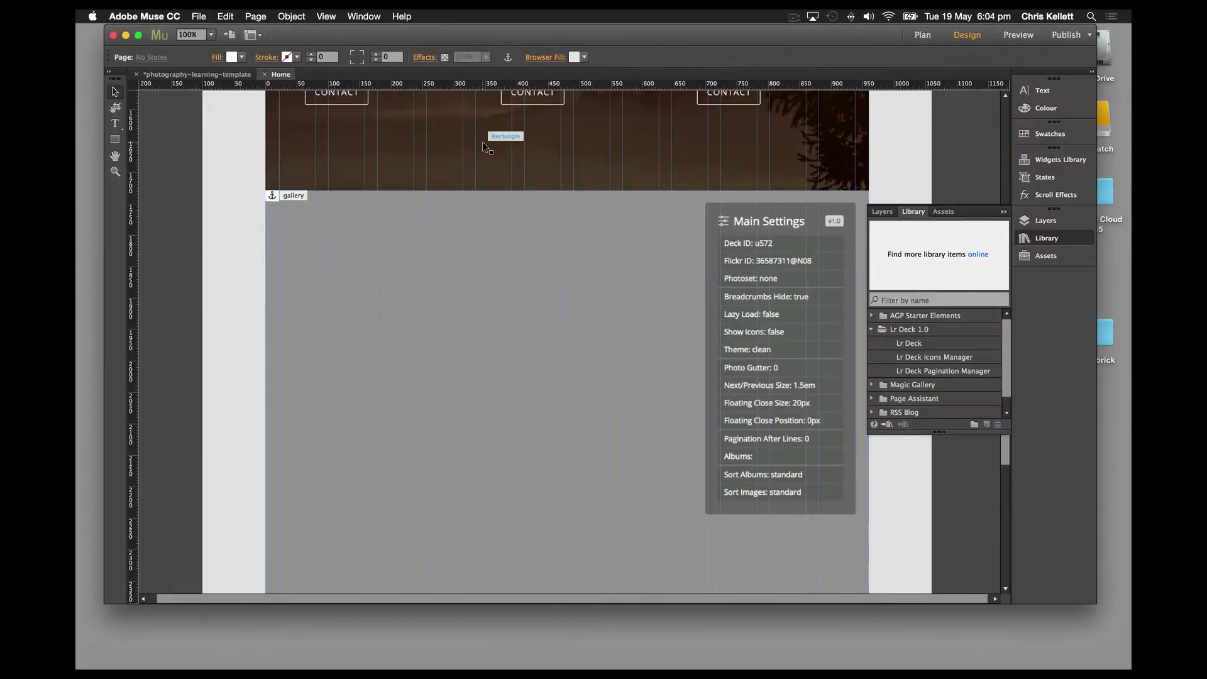
scroll(484, 150, up, 10)
scroll(484, 151, down, 5)
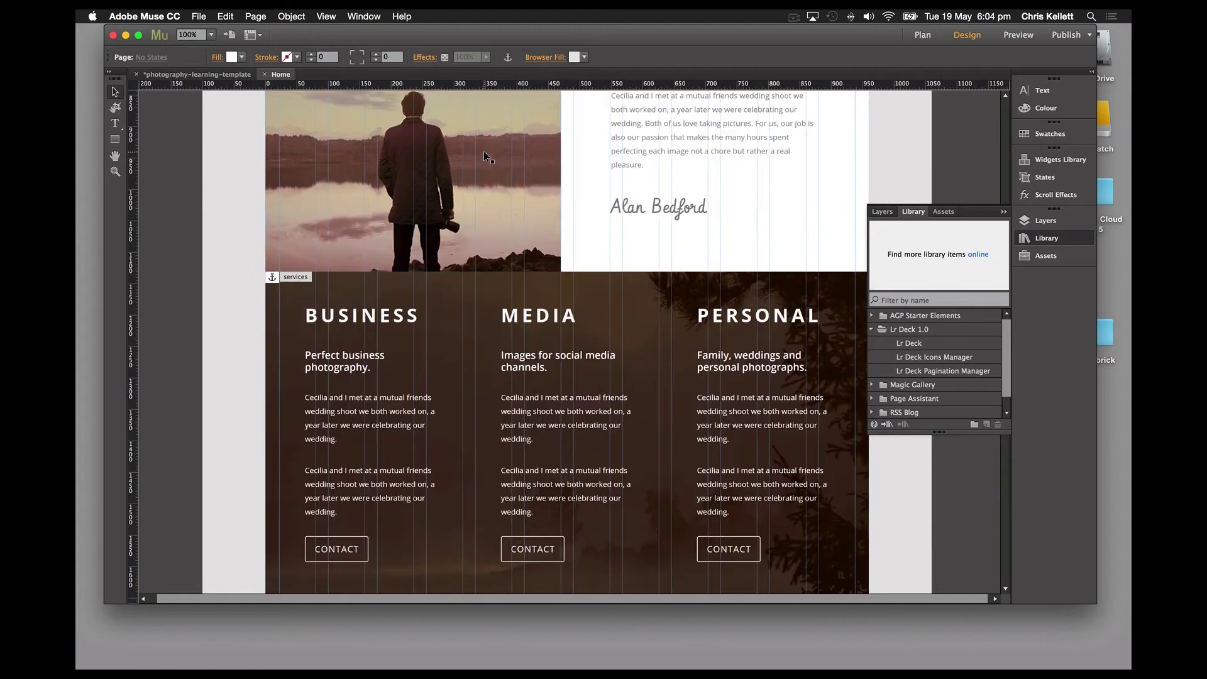
scroll(484, 155, down, 10)
scroll(484, 154, up, 2)
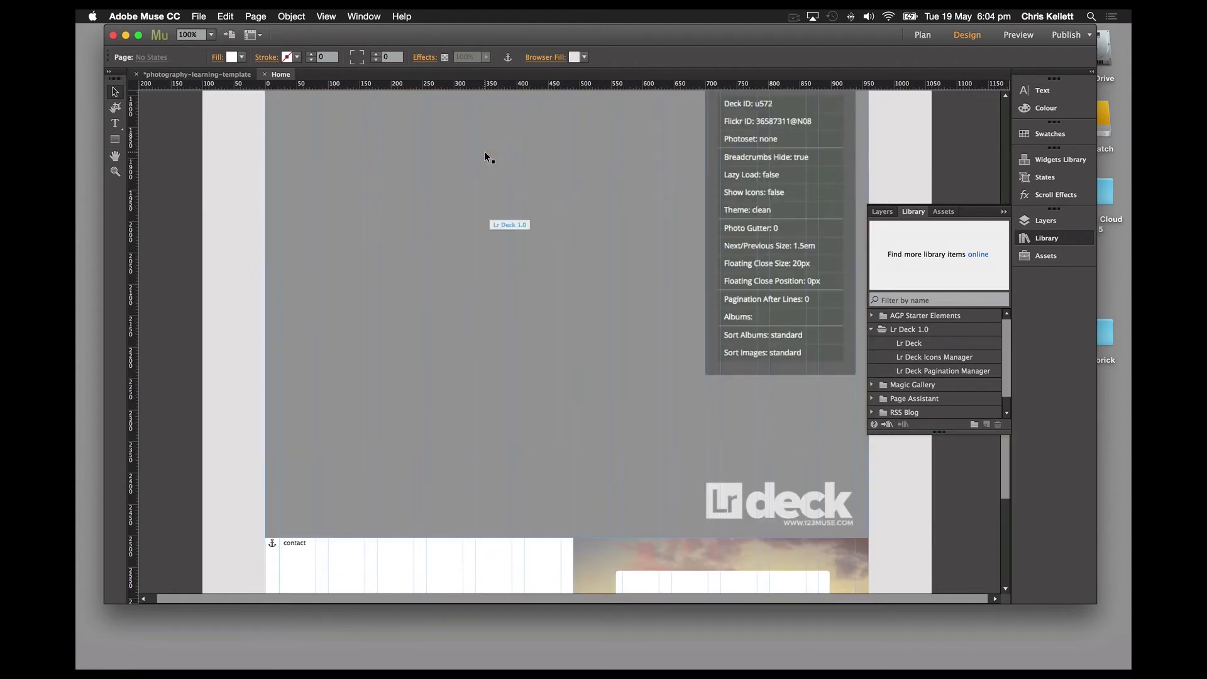
click(489, 156)
scroll(919, 154, up, 4)
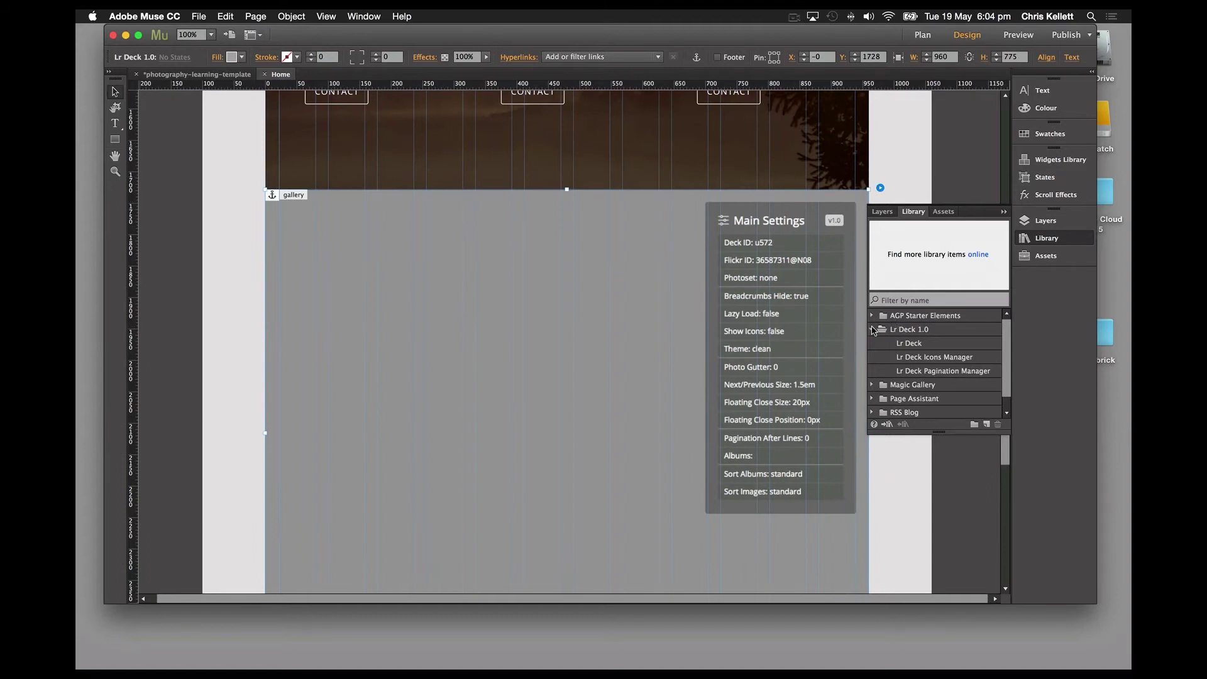
Step: Review the Lr Deck gallery widget's options flyout, then close it and deselect the widget
click(871, 331)
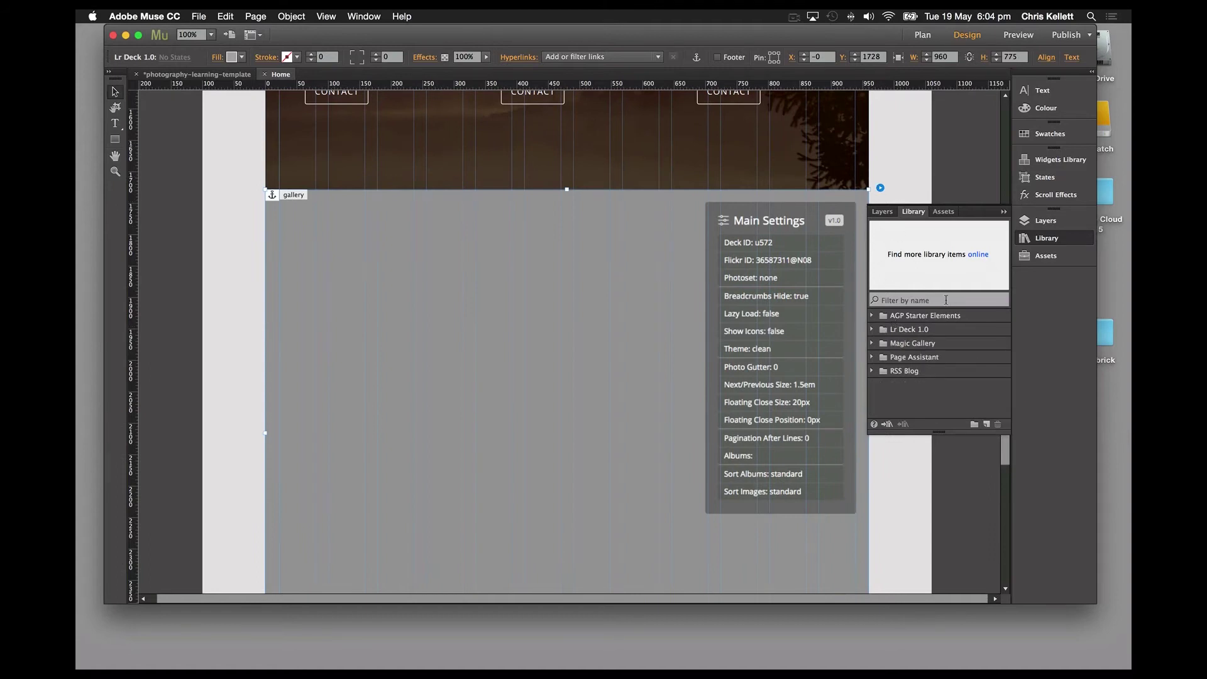
click(881, 188)
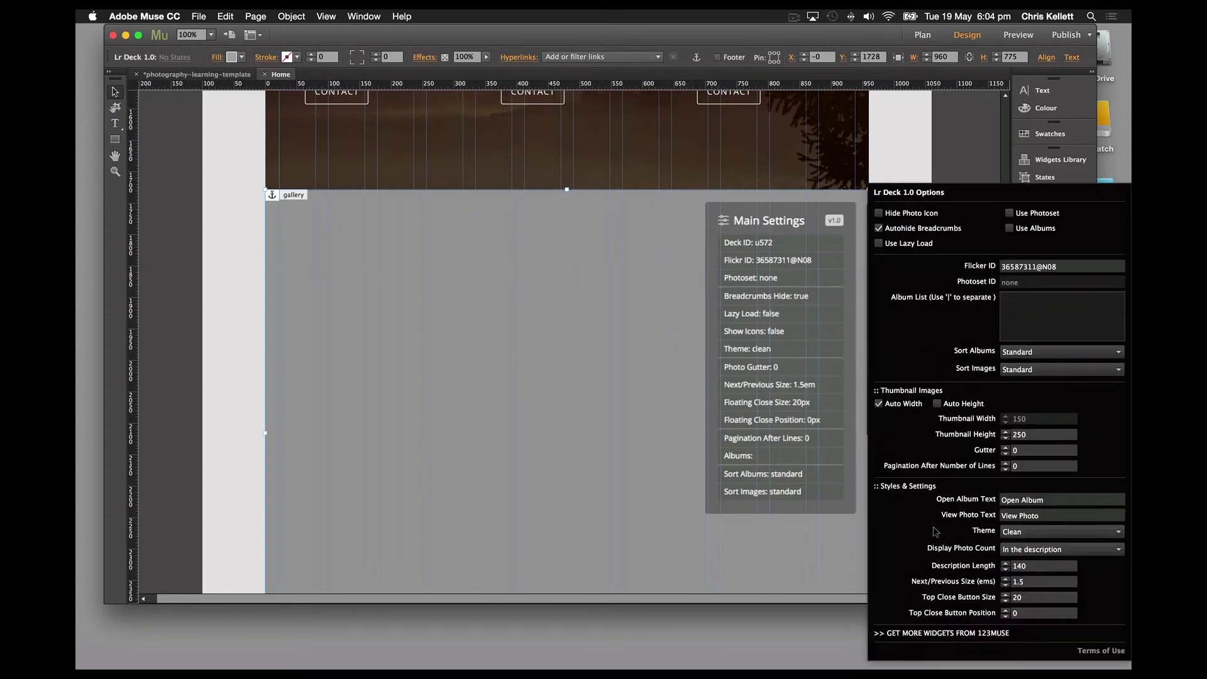
click(233, 328)
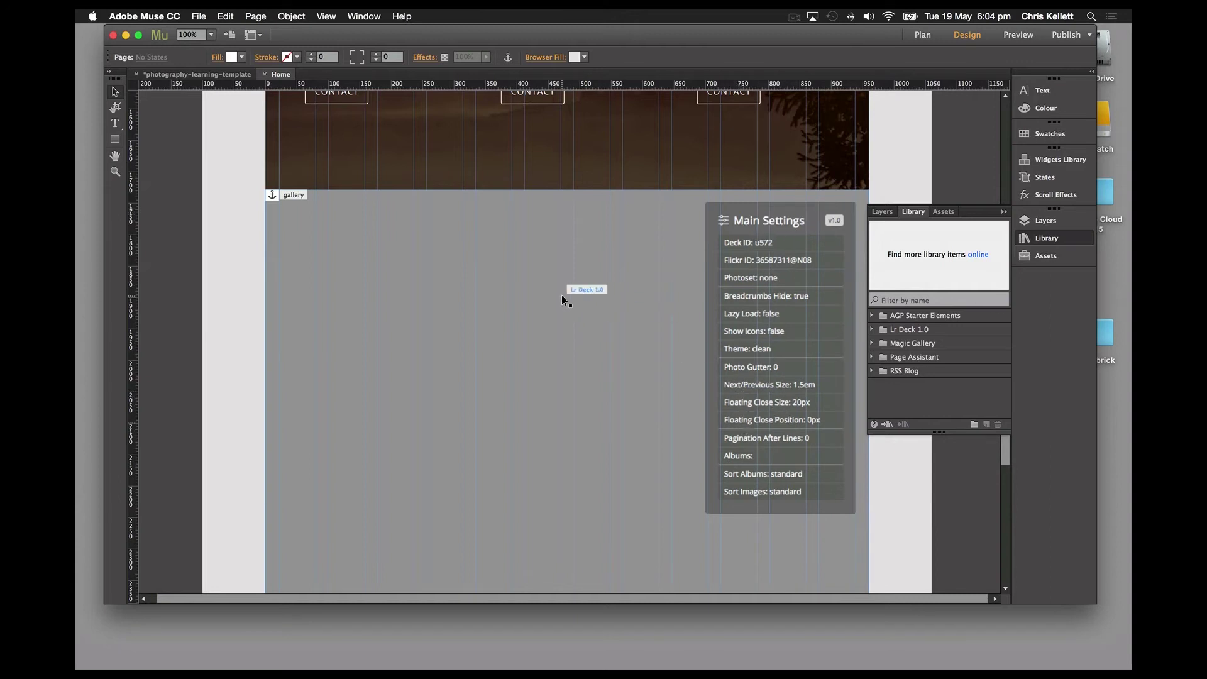
click(865, 189)
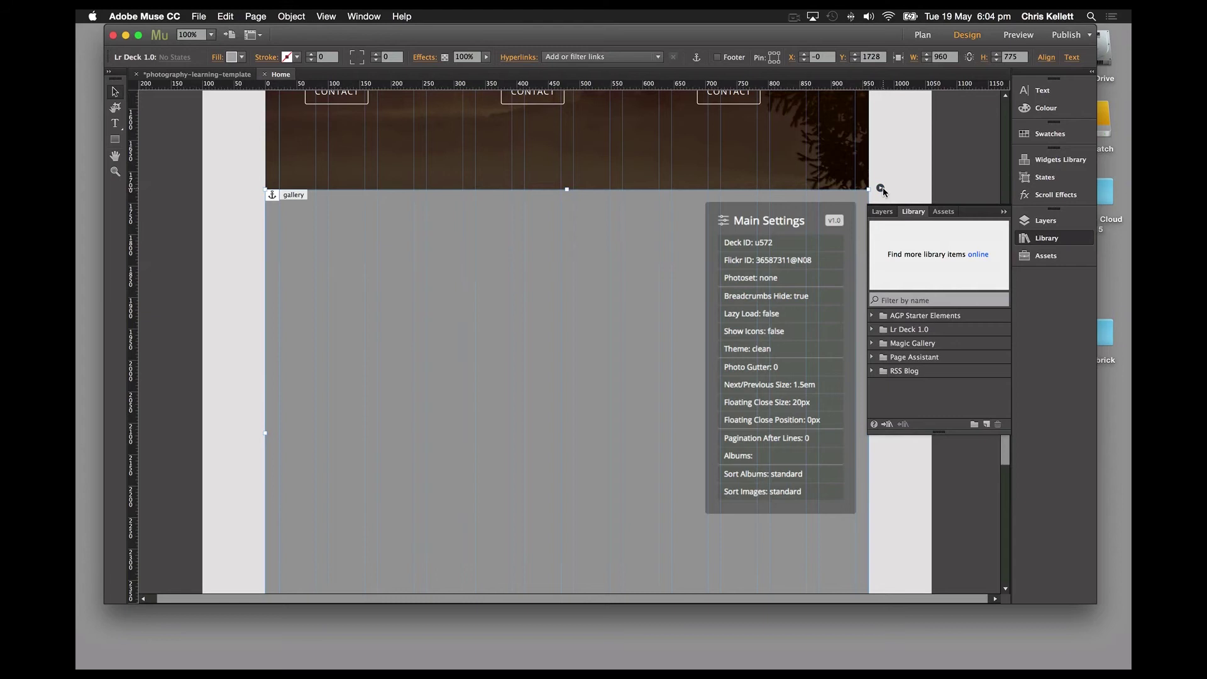
click(880, 188)
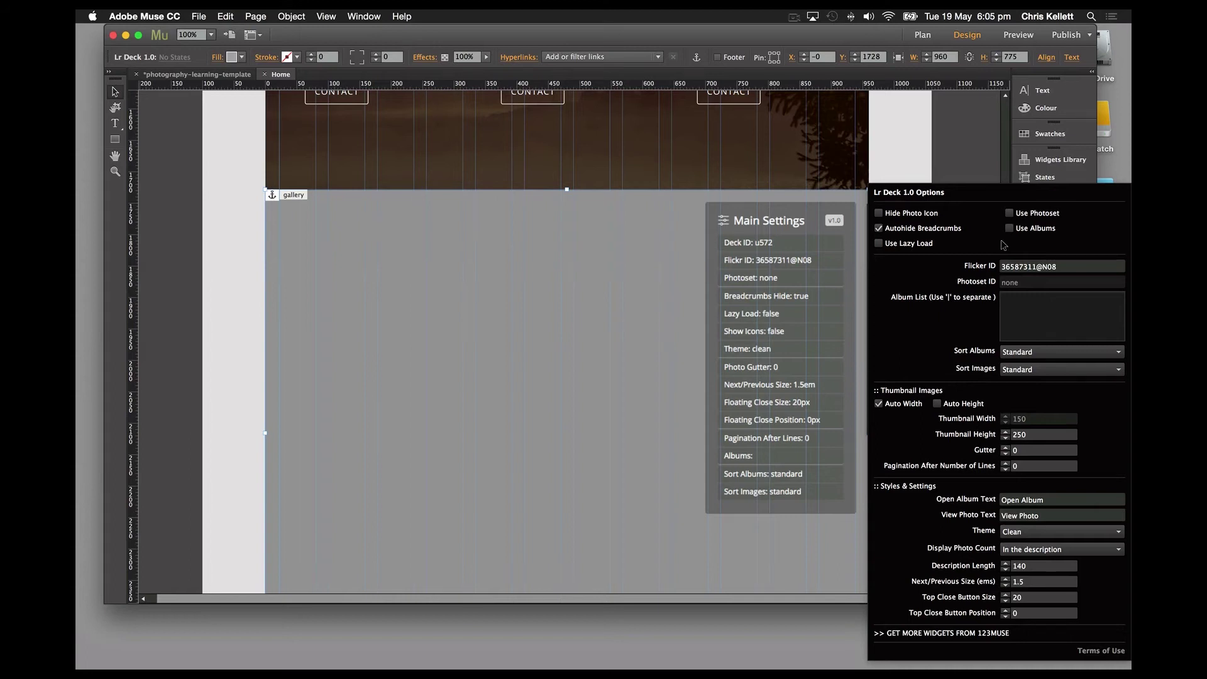
click(959, 175)
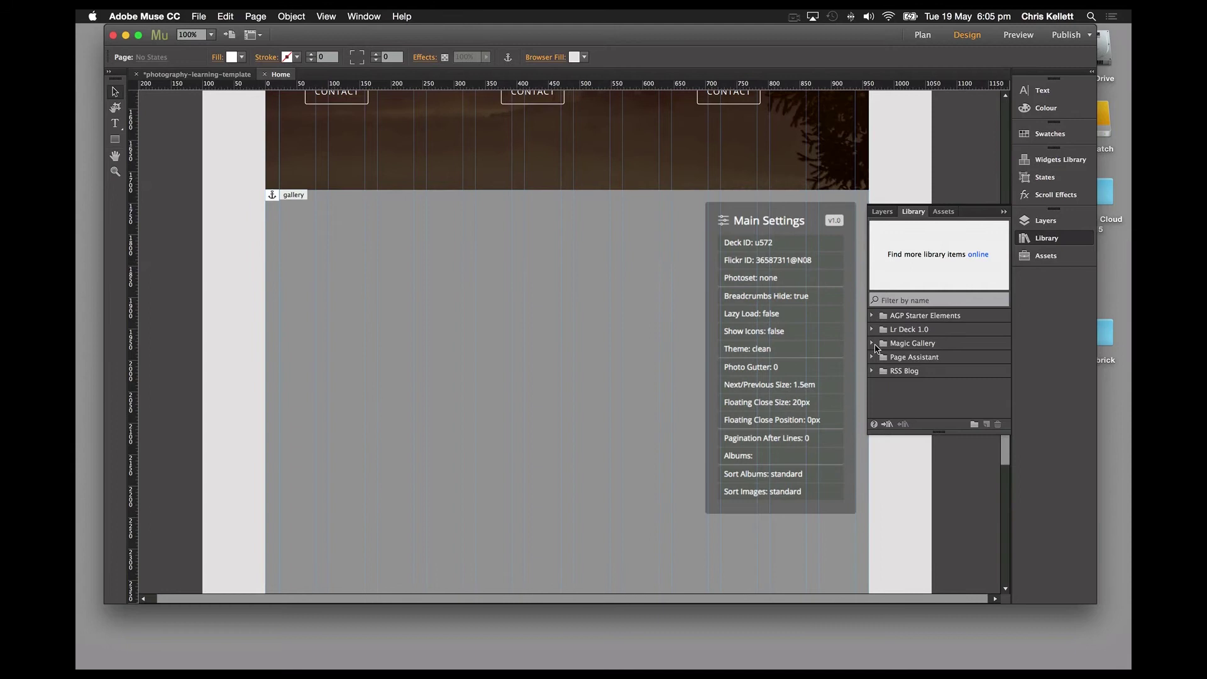
Step: Expand Lr Deck 1.0 in the Library panel and select Lr Deck Icons Manager
click(871, 329)
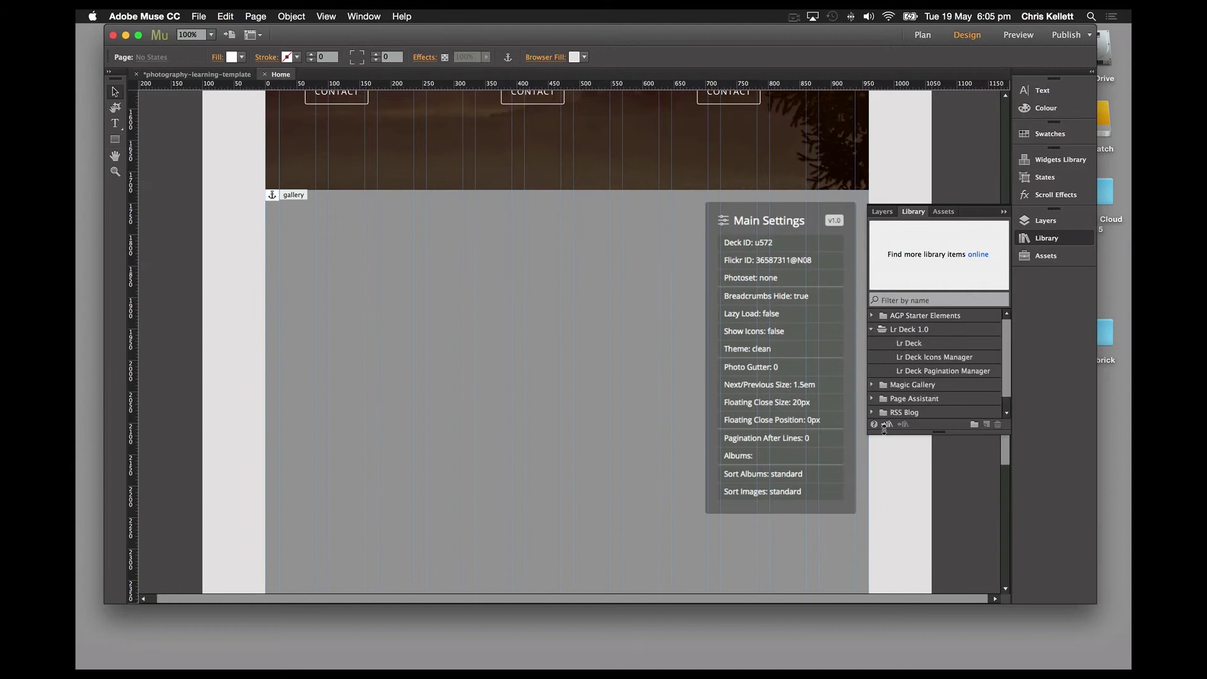
click(917, 370)
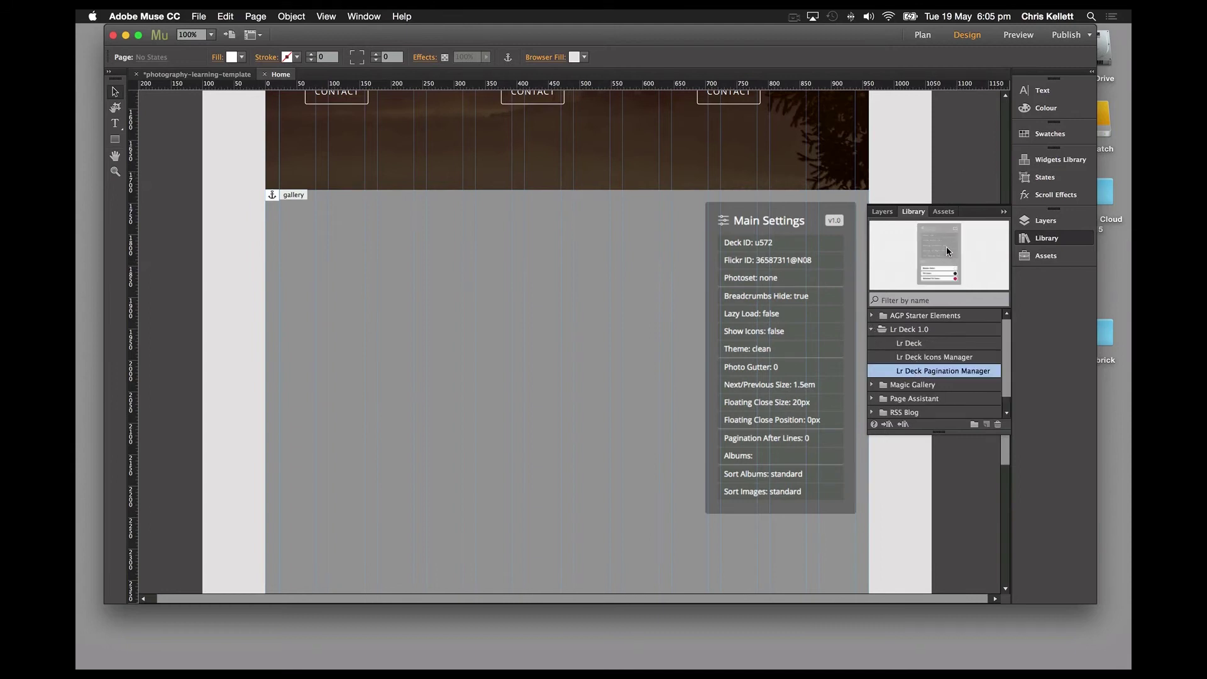
click(935, 357)
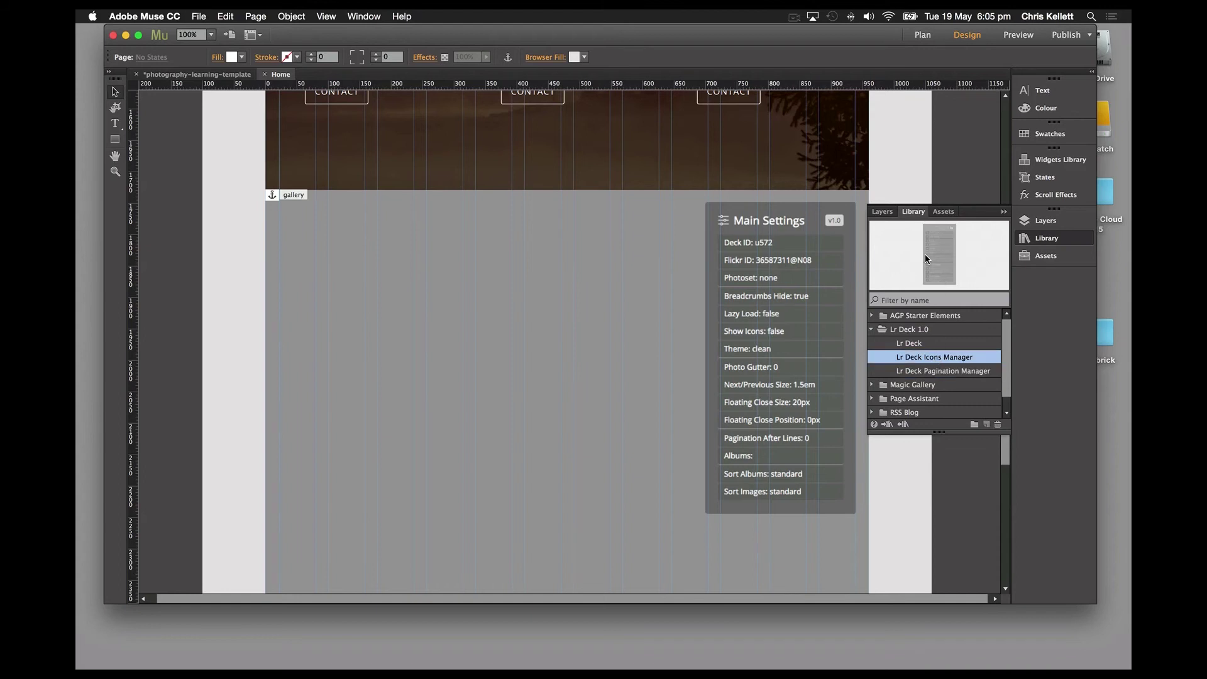
Step: Place the Lr Deck Icons Manager and Pagination Manager widgets onto the gallery section
drag(947, 248, 324, 254)
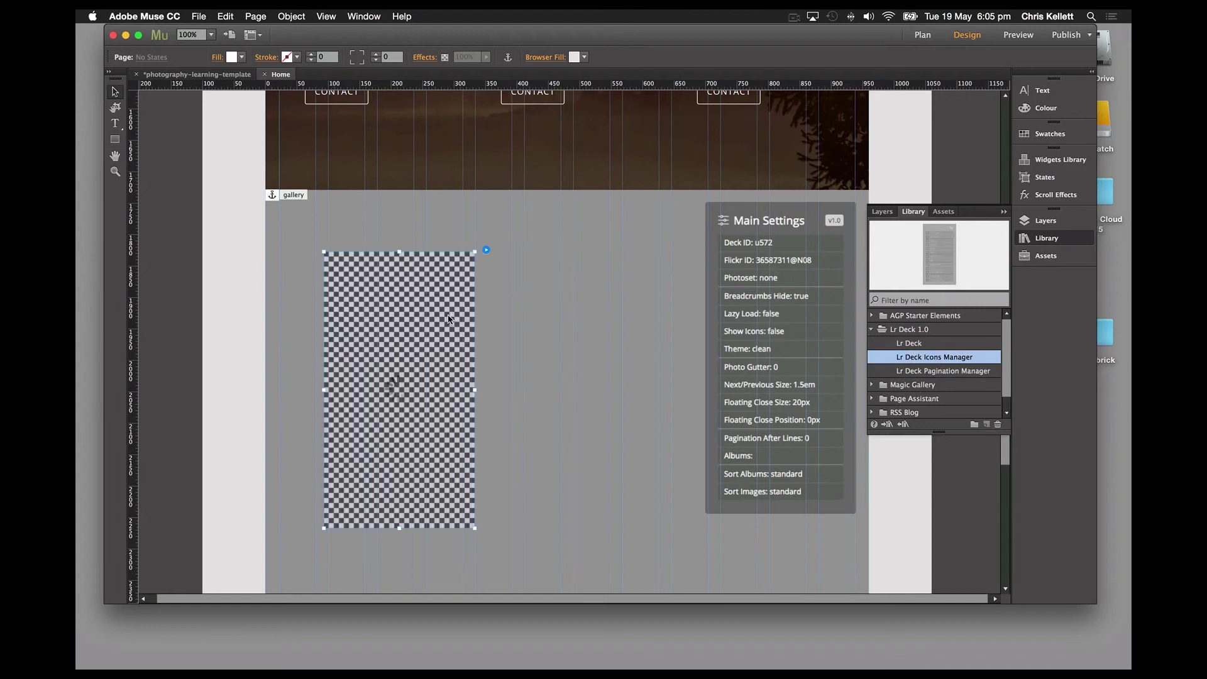
click(895, 371)
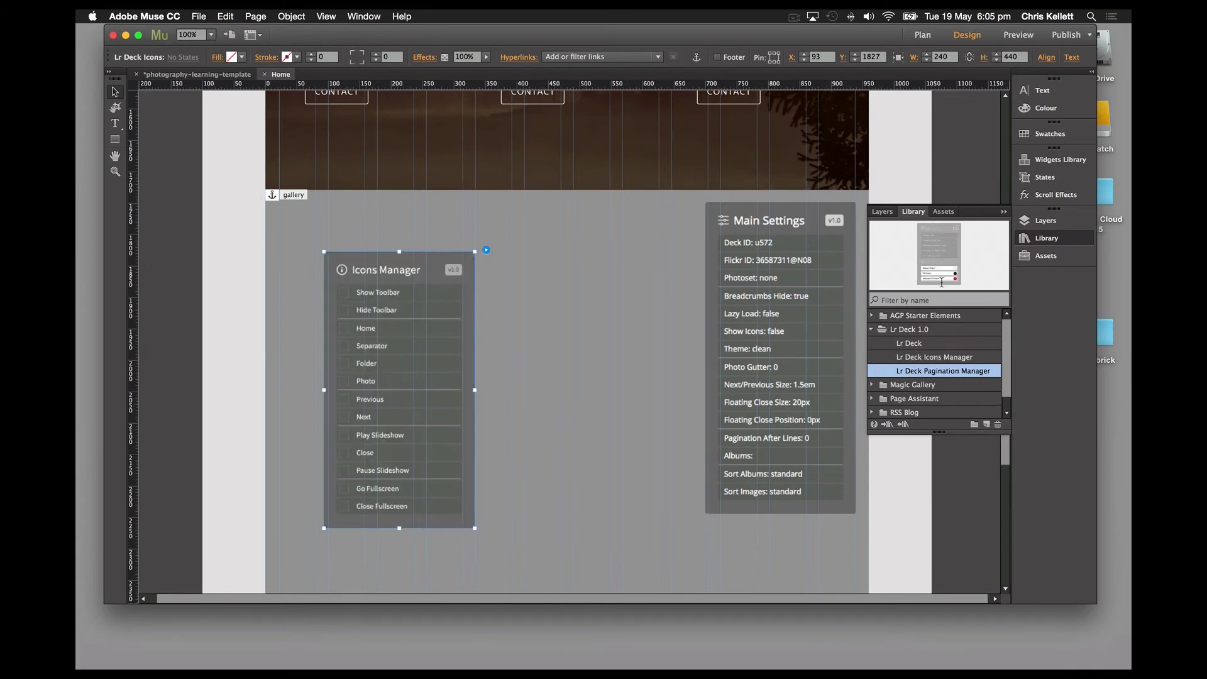
drag(947, 270, 555, 287)
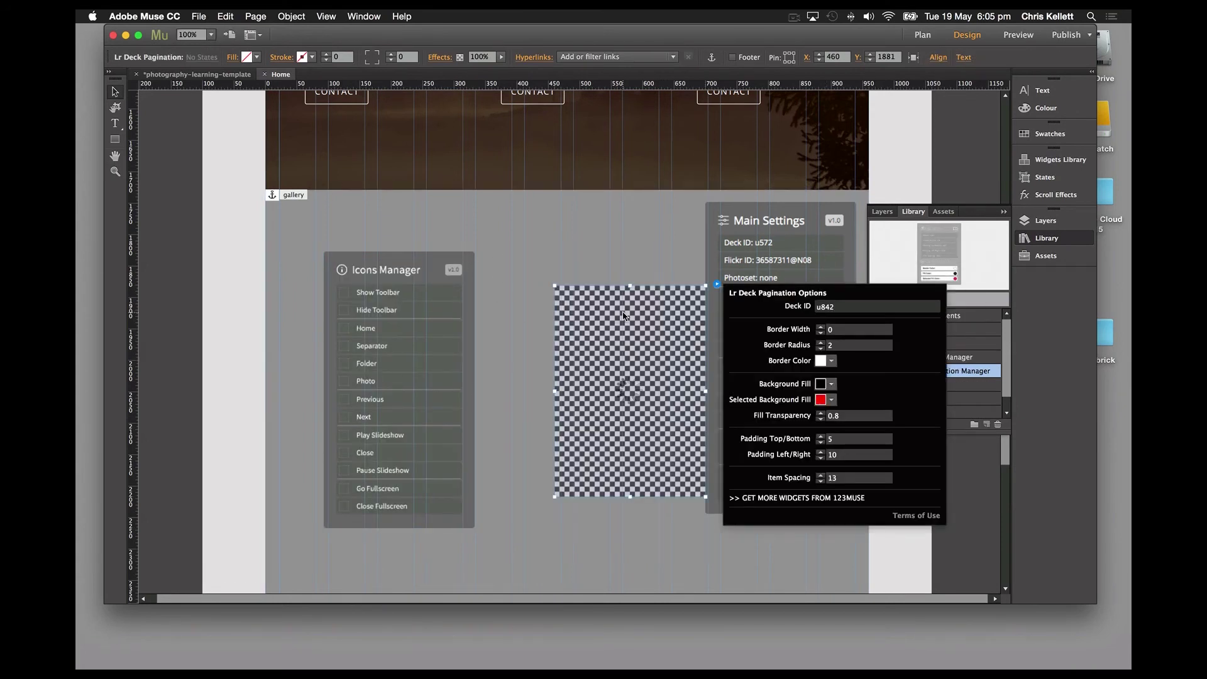
Step: Arrange the Pagination and Icons Manager panels in a row beside Main Settings
drag(628, 311, 581, 247)
click(406, 297)
drag(407, 297, 386, 266)
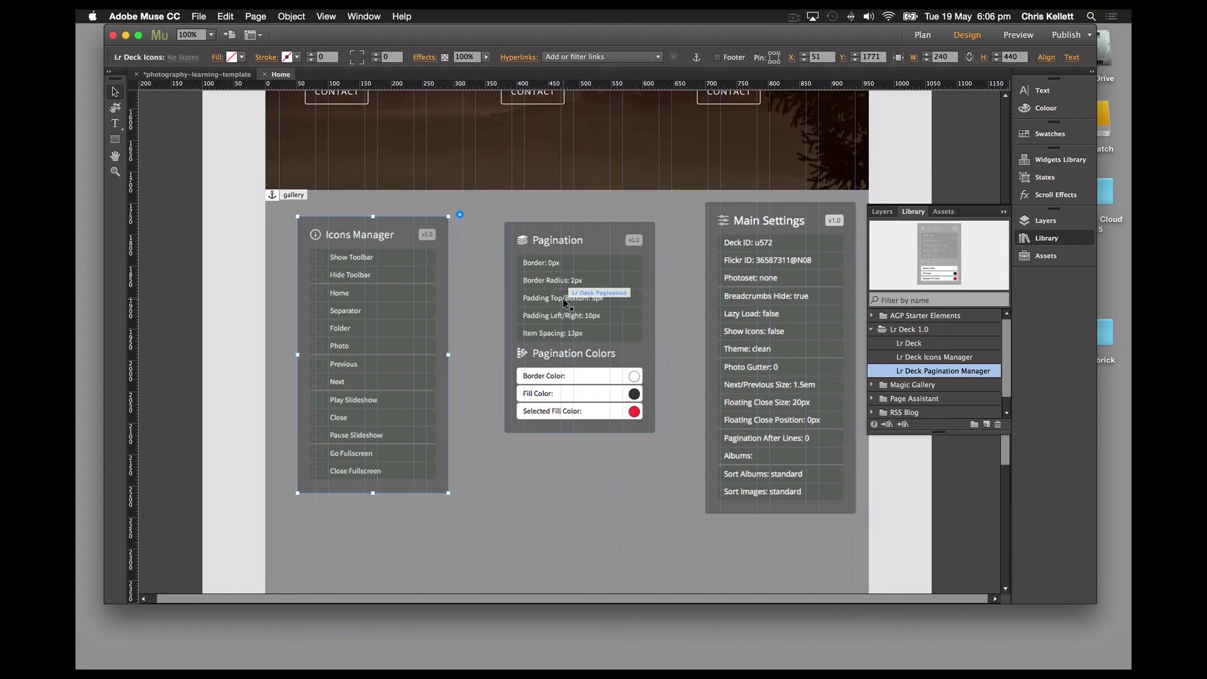
scroll(563, 302, down, 3)
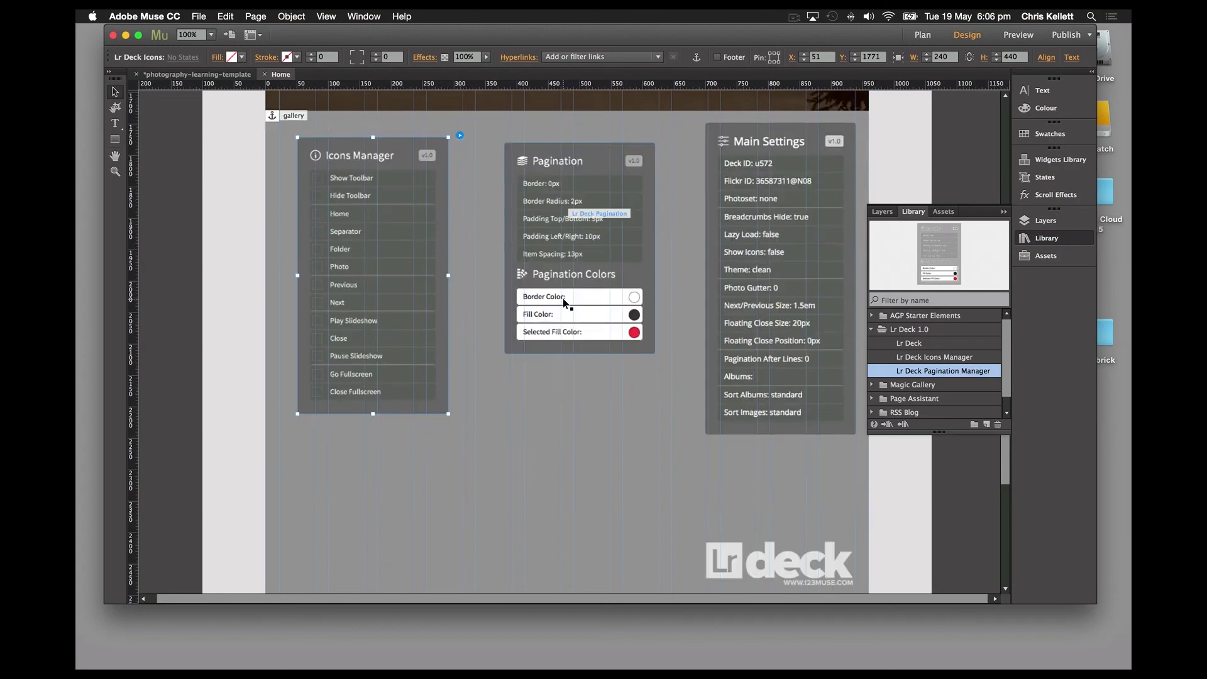